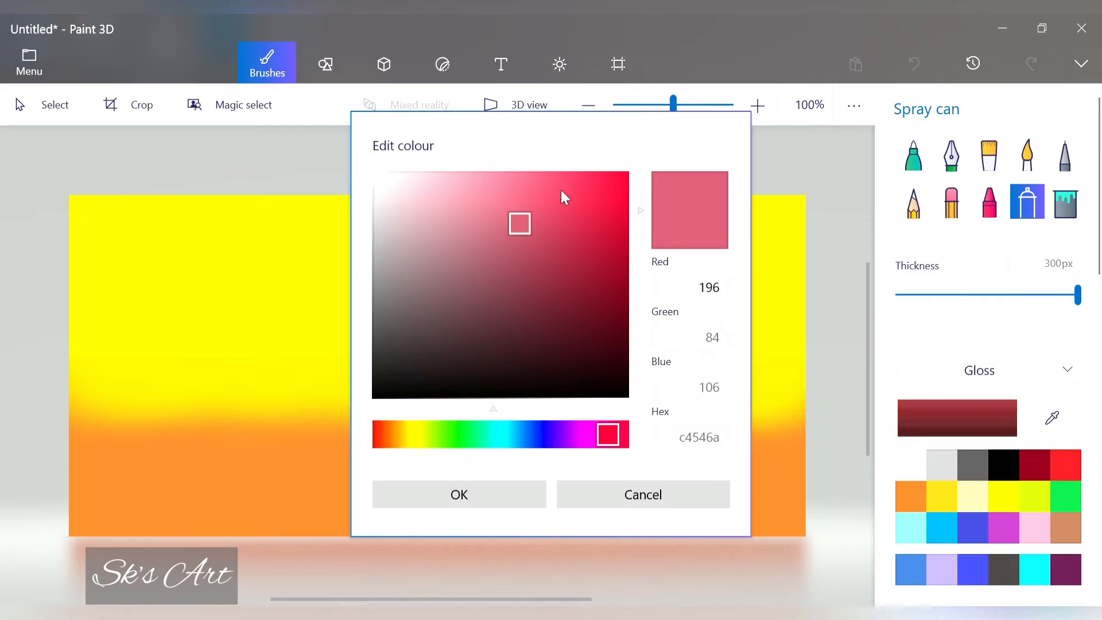
- Spray the lower part of the canvas with the custom red colour in a Dull metal finish
left_click(460, 494)
mouse_move(786, 402)
left_mouse_down()
mouse_move(642, 425)
mouse_move(770, 374)
left_mouse_up()
left_click(979, 370)
left_click(963, 398)
mouse_move(775, 459)
left_mouse_down()
mouse_move(640, 469)
mouse_move(709, 529)
mouse_move(721, 450)
mouse_move(54, 327)
mouse_move(376, 492)
mouse_move(126, 373)
left_mouse_up()
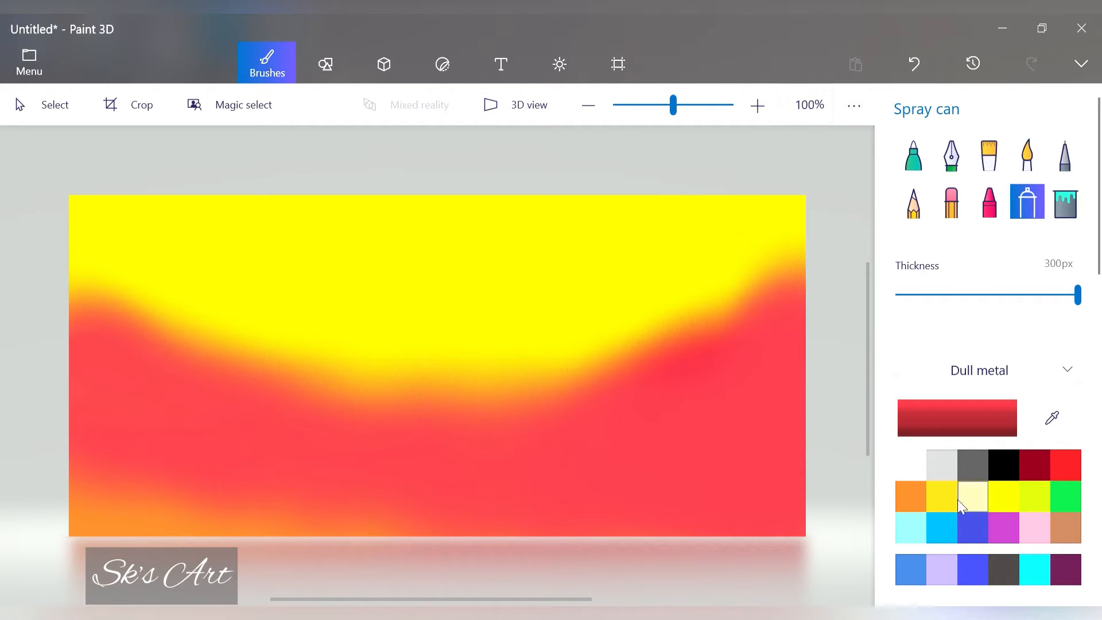
- Spray yellow across the upper sky and its boundary with the red, and undo the last stroke
left_click(999, 498)
mouse_move(103, 247)
left_mouse_down()
mouse_move(236, 322)
mouse_move(863, 281)
left_mouse_up()
mouse_move(109, 367)
left_mouse_down()
mouse_move(425, 425)
mouse_move(752, 350)
left_mouse_up()
left_click(915, 63)
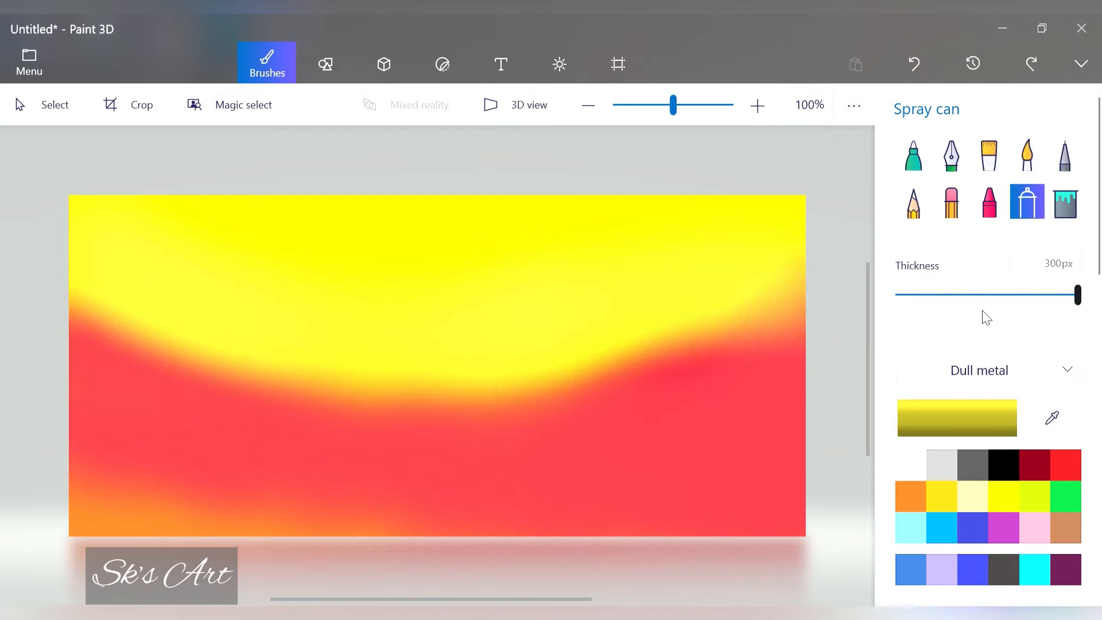
- Spray pale yellow along the horizon and bright yellow over the left part of the sky
left_click(973, 497)
mouse_move(100, 330)
left_mouse_down()
mouse_move(129, 362)
mouse_move(404, 394)
mouse_move(752, 293)
left_mouse_up()
left_click(1006, 505)
mouse_move(91, 293)
left_mouse_down()
mouse_move(268, 339)
mouse_move(817, 283)
mouse_move(389, 278)
left_mouse_up()
- Spray bright red across the bottom of the canvas and back below the horizon
left_click(1066, 465)
mouse_move(115, 482)
left_mouse_down()
mouse_move(65, 437)
mouse_move(147, 477)
mouse_move(758, 519)
left_mouse_up()
mouse_move(746, 373)
left_mouse_down()
mouse_move(645, 398)
mouse_move(303, 408)
mouse_move(502, 404)
left_mouse_up()
- Spray yellow along the horizon and a glow near the left edge, undoing the surplus dabs
left_click(1004, 498)
mouse_move(247, 368)
left_mouse_down()
mouse_move(491, 383)
mouse_move(792, 360)
mouse_move(805, 411)
mouse_move(782, 397)
mouse_move(795, 376)
left_mouse_up()
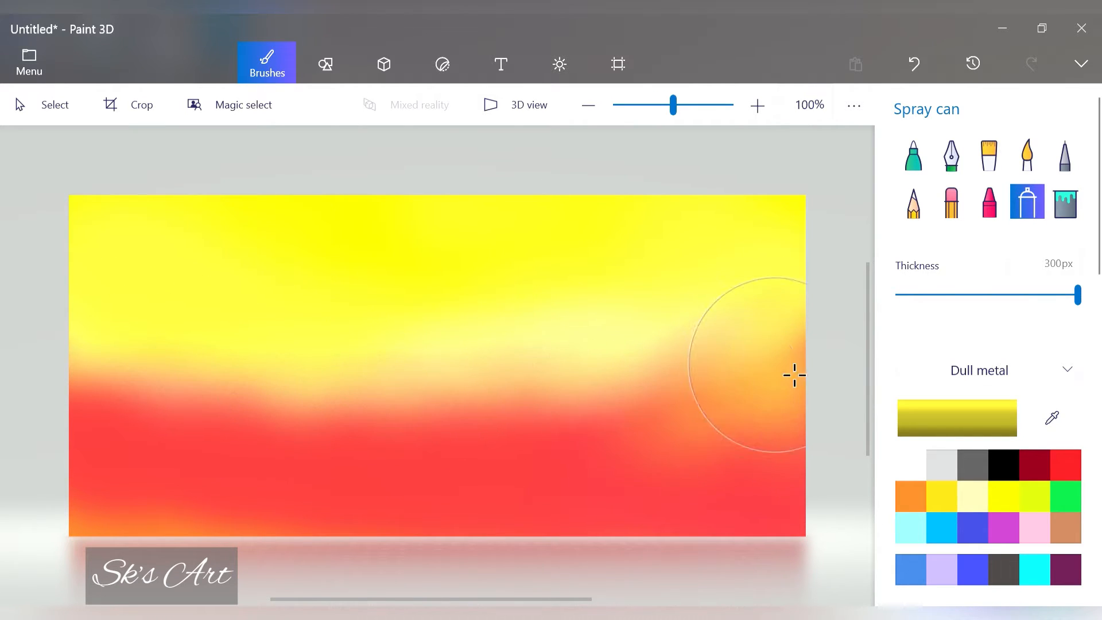
mouse_move(77, 450)
left_mouse_down()
mouse_move(123, 453)
mouse_move(94, 449)
left_mouse_up()
left_click_drag(149, 453, 174, 454)
left_click(909, 59)
left_click(909, 58)
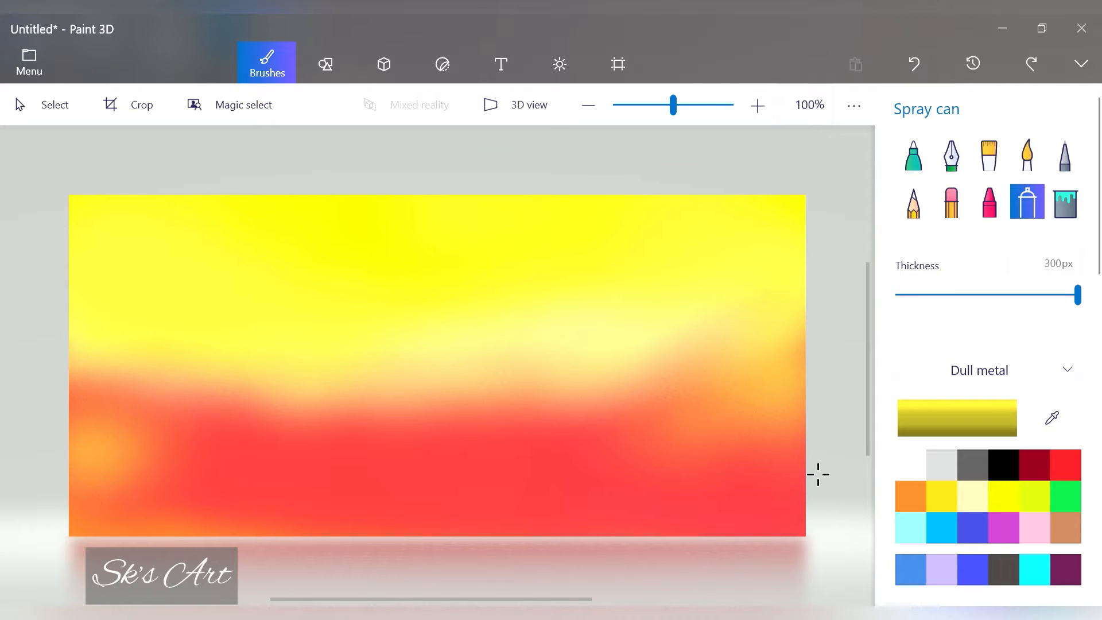
- Spray a round sun at the centre of the sky in pale yellow and cover it with white
left_click_drag(437, 350, 442, 336)
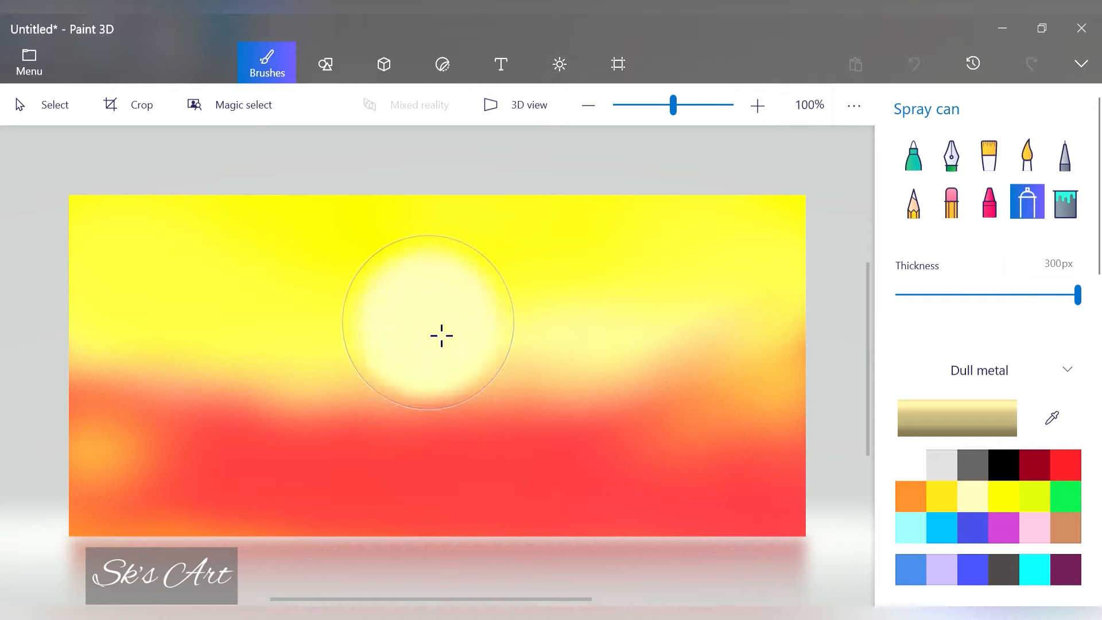
left_click(911, 465)
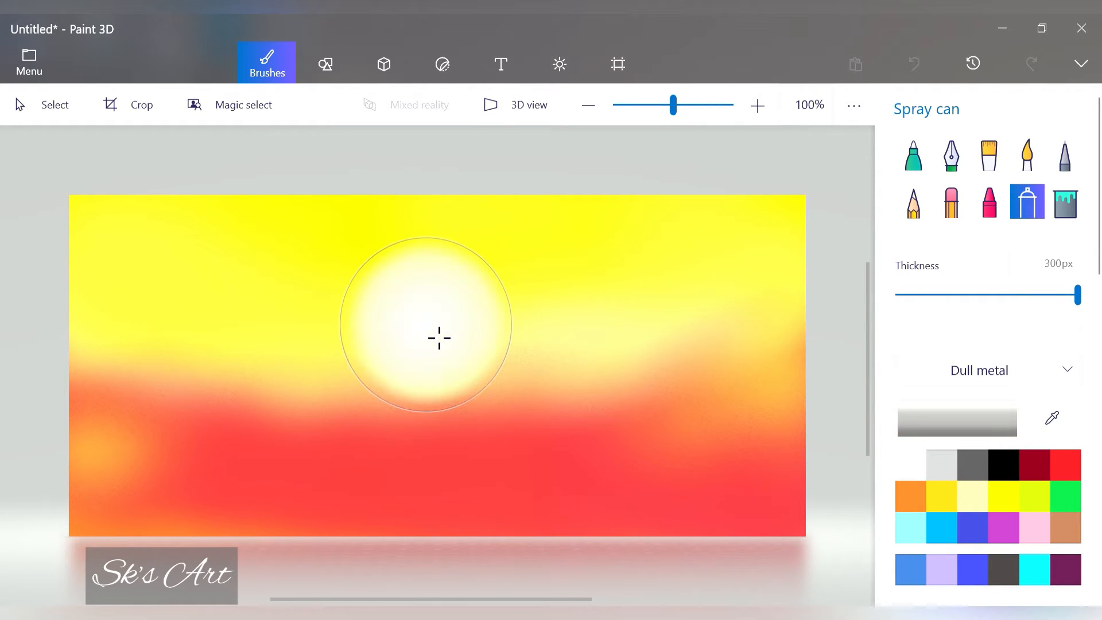
left_click(944, 492)
left_click(913, 466)
- Change the spray material to Polished metal and spray the sun solid white again
left_click(979, 370)
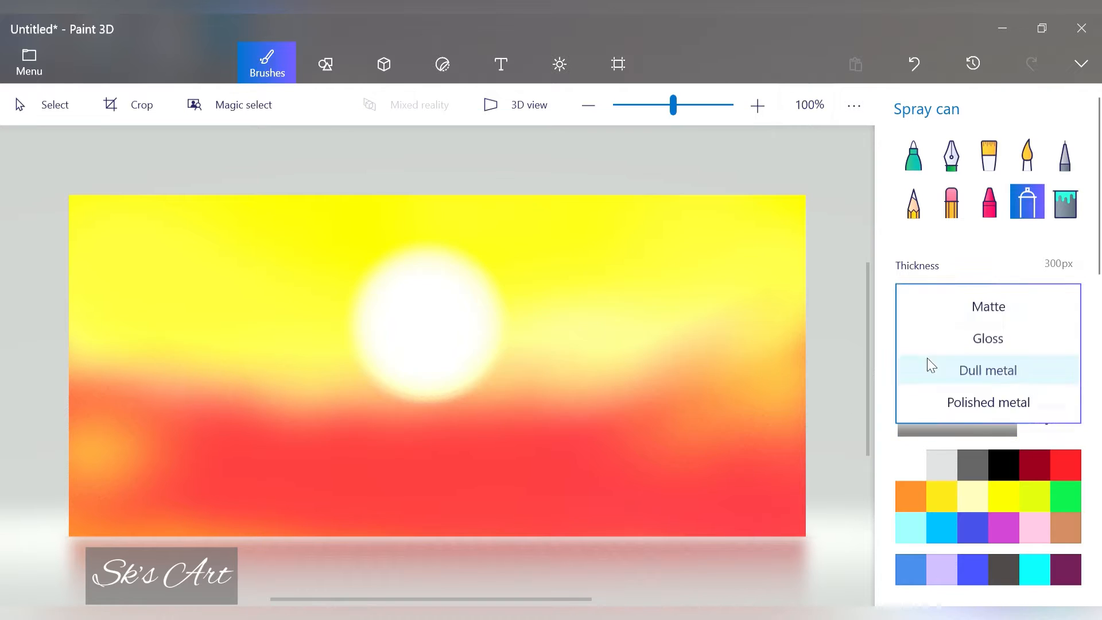
left_click(930, 304)
left_click(979, 370)
left_click(970, 467)
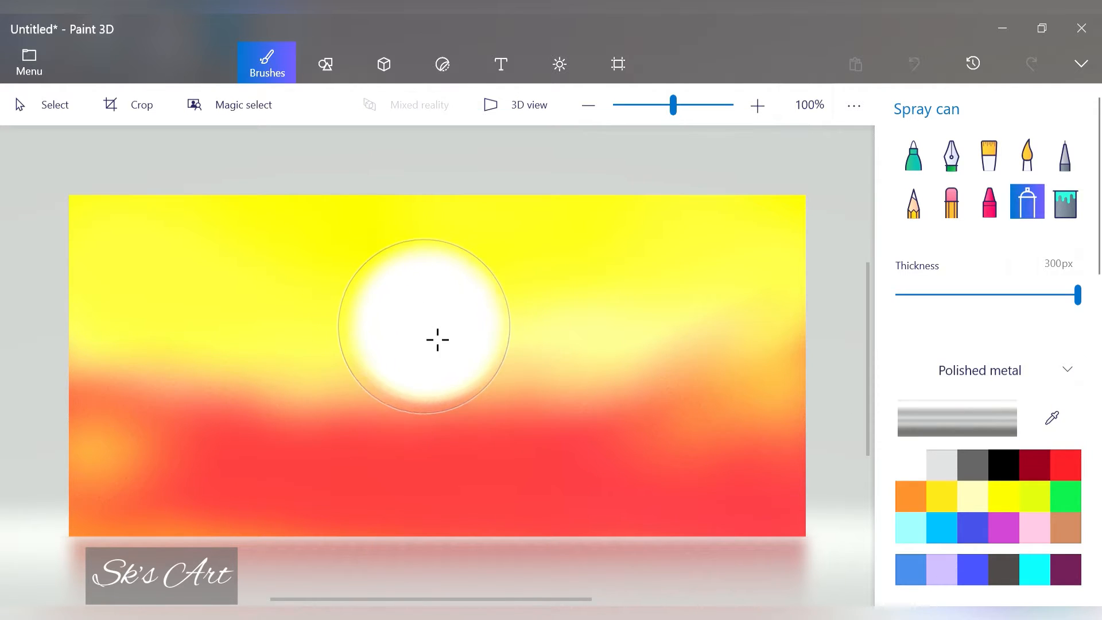
left_click_drag(438, 339, 442, 344)
- Draw a semi-transparent white vertical ray from the sun to the bottom edge, 38px thick
left_click(325, 64)
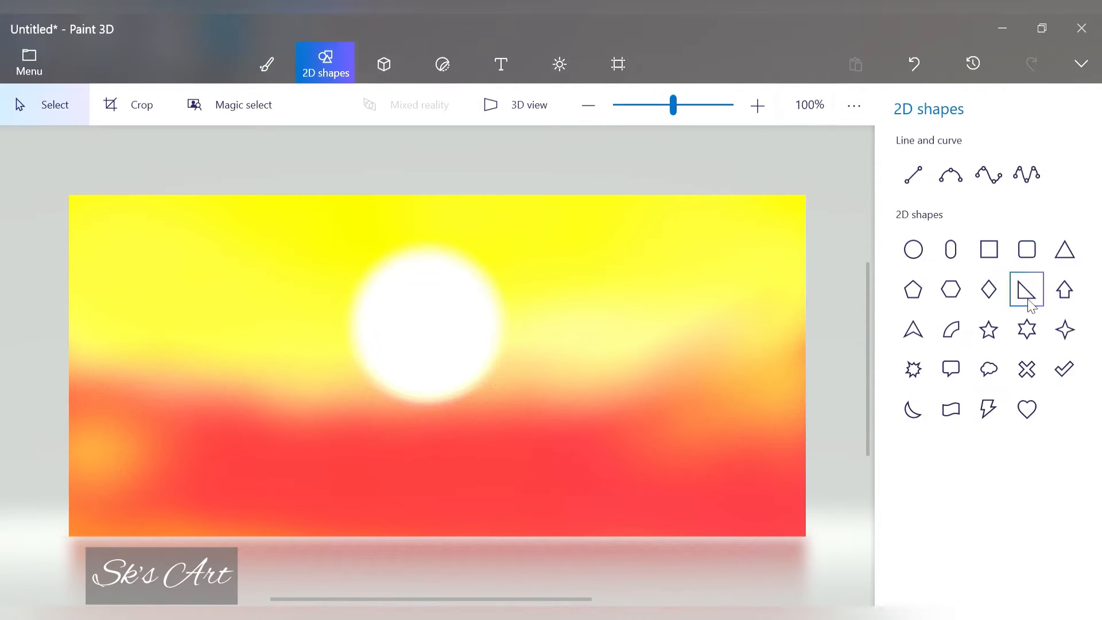
left_click(913, 174)
left_click_drag(499, 352, 715, 364)
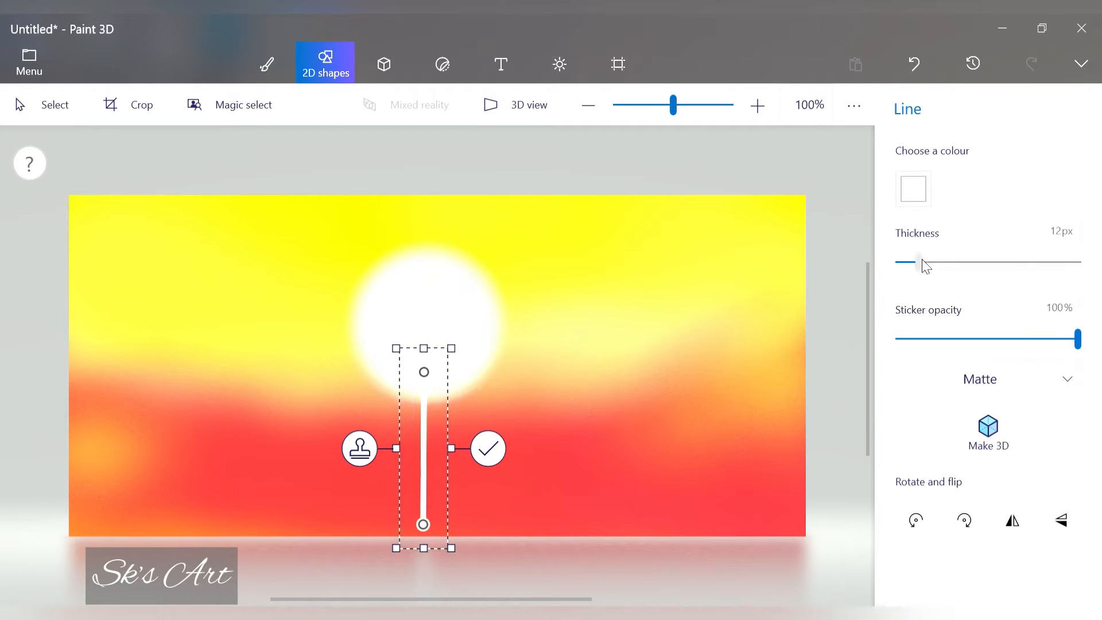
left_click_drag(926, 265, 977, 262)
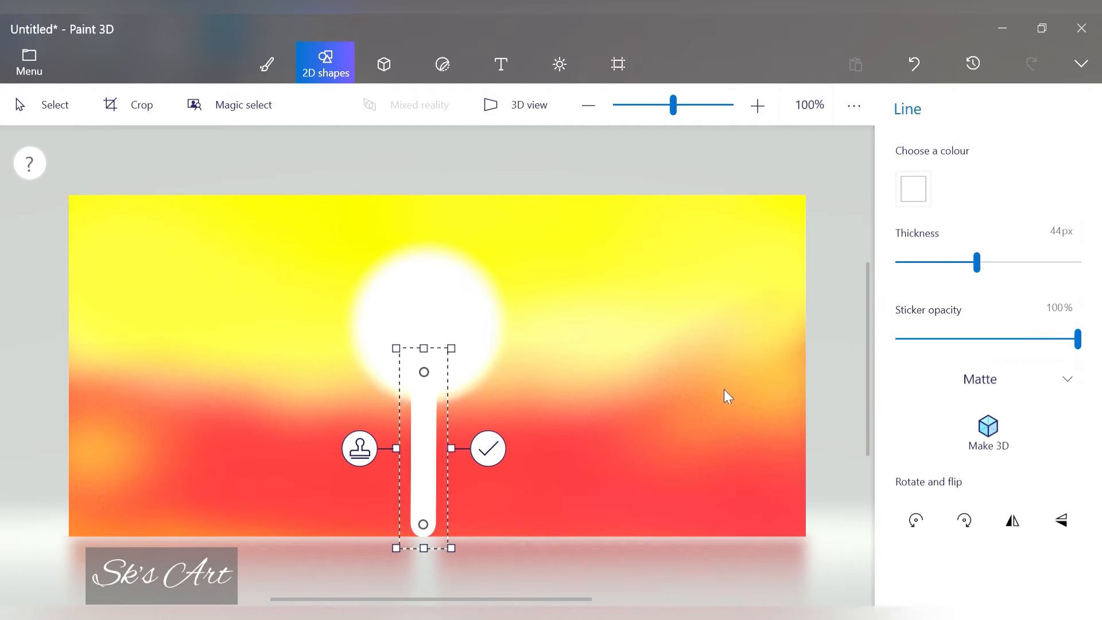
left_click(927, 340)
left_click_drag(434, 536, 435, 547)
left_click_drag(977, 262, 967, 275)
- Stamp the vertical ray and place its copy above the sun, reaching the top edge
left_click(360, 455)
left_click_drag(441, 478, 435, 373)
left_click_drag(429, 243, 433, 196)
left_click(576, 406)
- Draw a white horizontal ray across the sun and set its sticker opacity to 23%
mouse_move(433, 411)
left_mouse_down()
mouse_move(606, 358)
mouse_move(620, 417)
left_mouse_up()
left_click_drag(553, 419, 448, 341)
left_click_drag(514, 337, 639, 336)
left_click_drag(333, 336, 242, 325)
left_click_drag(927, 339, 939, 341)
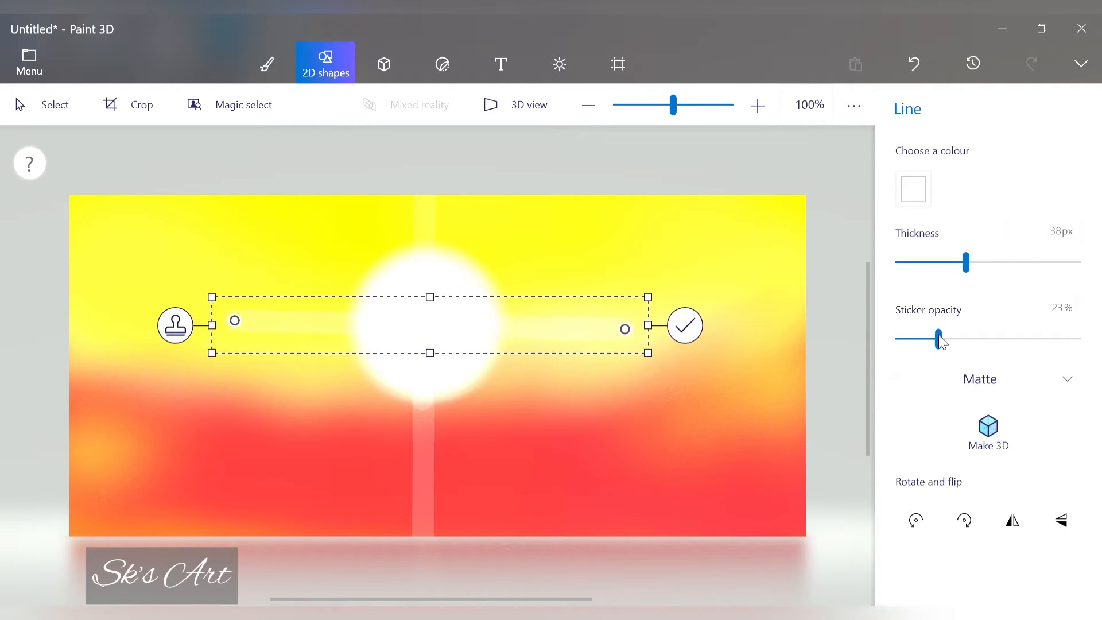
- Lengthen the horizontal ray on both sides, set its thickness to 33px, and stamp it through the sun's centre
left_click_drag(632, 336, 666, 328)
left_click_drag(966, 264, 957, 277)
left_click_drag(234, 321, 201, 318)
left_click_drag(437, 346, 433, 357)
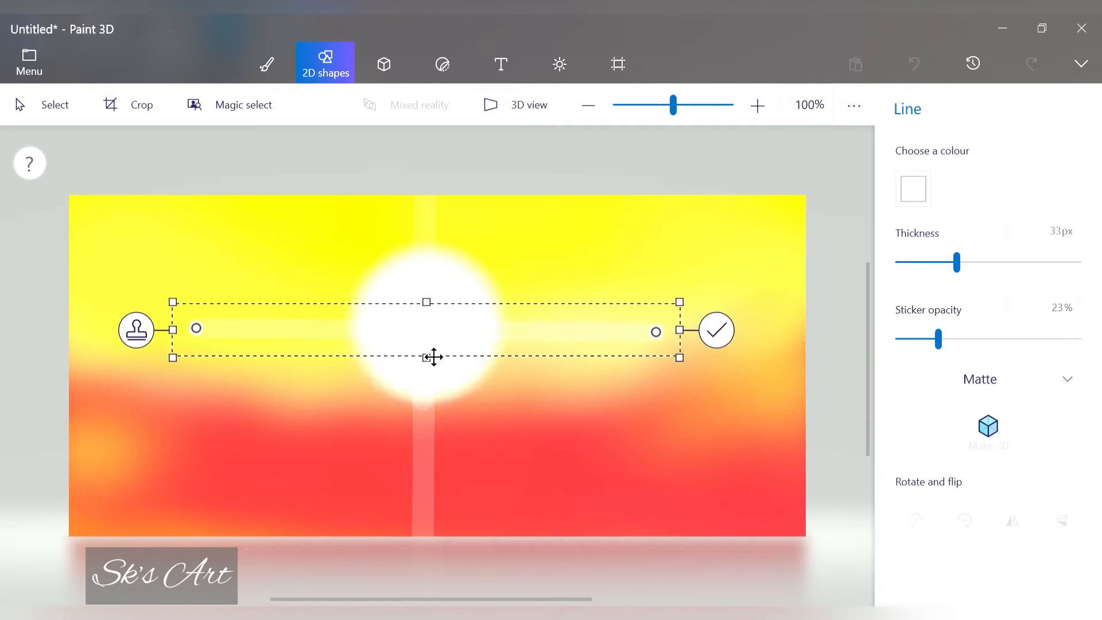
left_click(137, 330)
- Tilt the ray diagonally from lower left to upper right through the sun and stamp it
left_click_drag(662, 341, 652, 241)
left_click_drag(317, 339, 333, 344)
left_click_drag(221, 341, 214, 418)
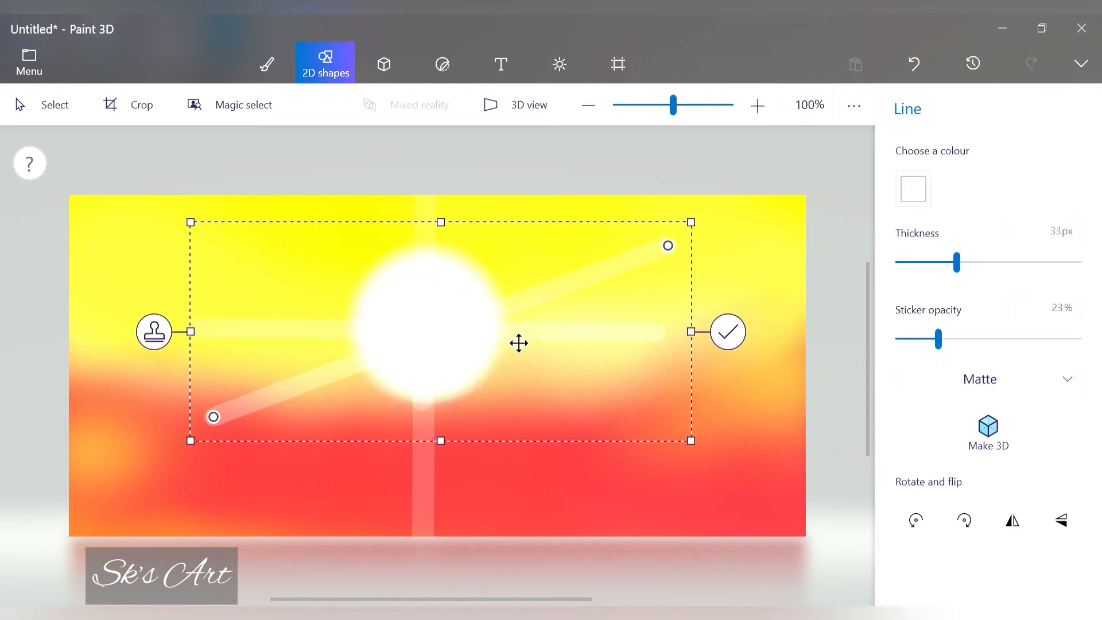
left_click_drag(519, 342, 509, 348)
left_click(145, 341)
- Extend both ends of the lower-left to upper-right ray outward and stamp the longer version
left_click_drag(204, 423, 159, 441)
left_click_drag(381, 389, 393, 386)
left_click_drag(671, 247, 690, 229)
left_click_drag(172, 439, 142, 449)
left_click(82, 338)
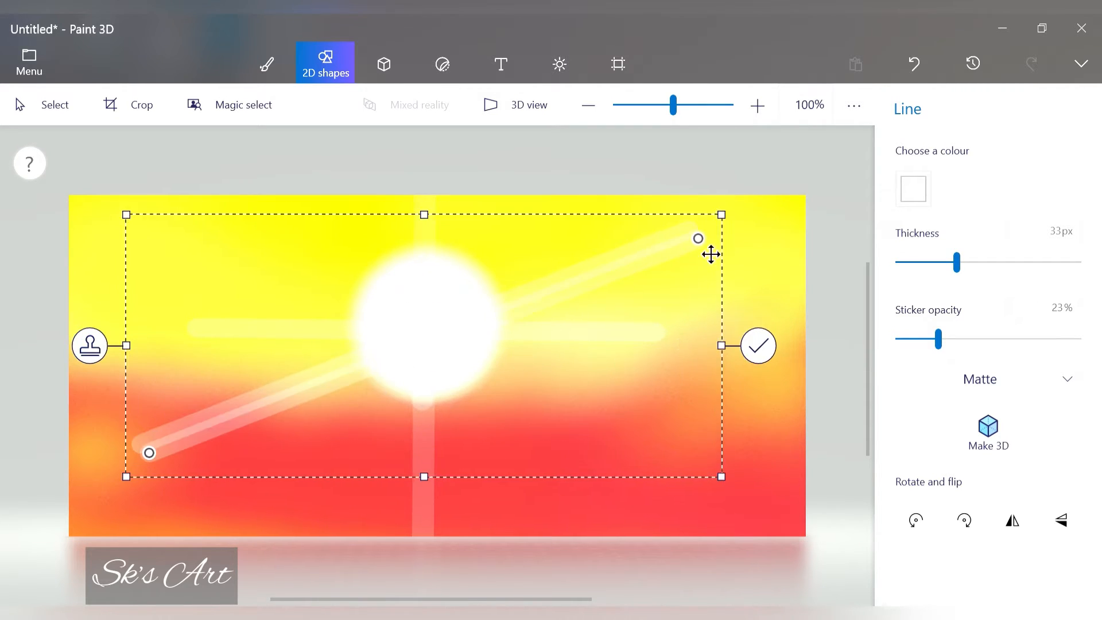
- Swing the ray to run from the canvas's upper-left area to its lower-right corner and stamp it
left_click_drag(700, 239, 797, 343)
left_click_drag(151, 454, 208, 217)
left_click_drag(797, 343, 803, 544)
left_click_drag(203, 216, 153, 193)
left_click_drag(747, 566, 761, 573)
left_click(106, 374)
- Reposition the ray steeply from the bottom edge left of the sun to the top edge right of it, and stamp it
left_click_drag(167, 197, 84, 398)
left_click_drag(816, 548, 777, 183)
left_click_drag(85, 399, 206, 516)
left_click_drag(771, 181, 630, 141)
left_click_drag(206, 517, 214, 565)
left_click(151, 346)
- Reposition the ray steeply from the top edge left of the sun to the bottom edge right of it, and stamp it
left_click_drag(637, 145, 774, 468)
left_click_drag(223, 568, 201, 160)
left_click_drag(778, 473, 696, 602)
left_click_drag(202, 162, 262, 147)
left_click_drag(701, 598, 663, 614)
left_click_drag(274, 154, 105, 207)
left_click(214, 377)
- Stretch the last ray horizontally through the sun across the full canvas width and commit it
left_click_drag(660, 609, 814, 342)
left_click_drag(99, 199, 25, 322)
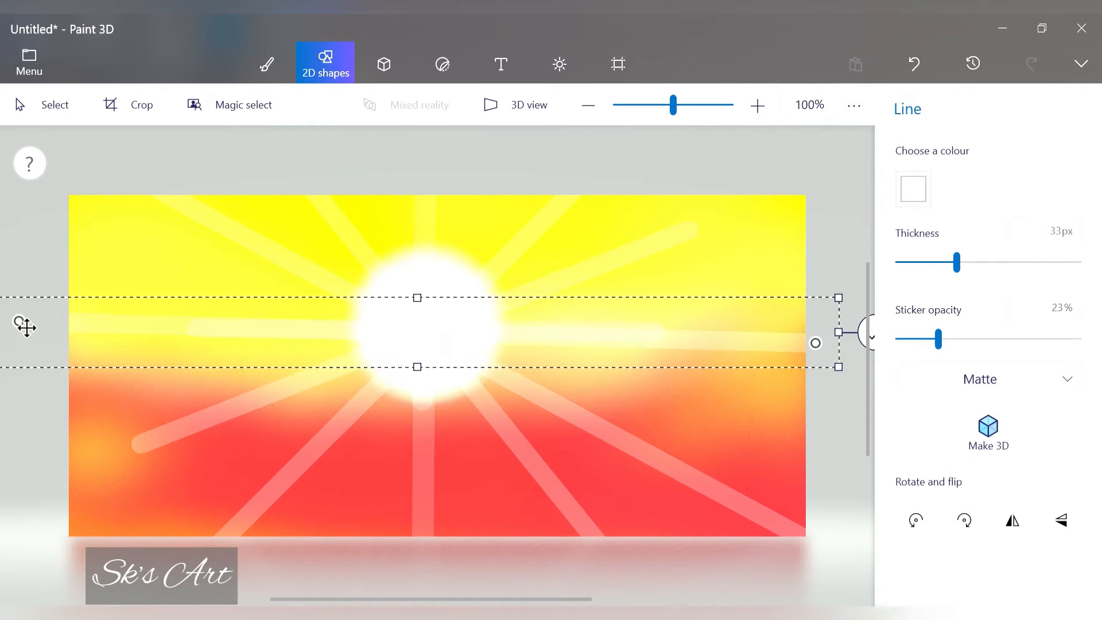
left_click_drag(814, 342, 831, 336)
left_click(23, 229)
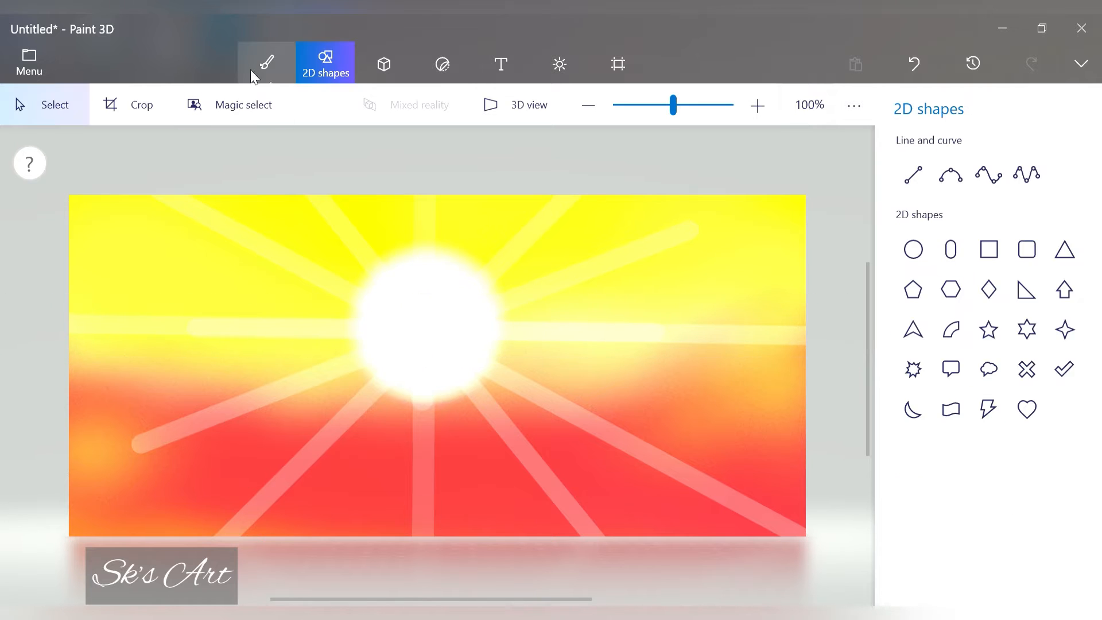
- Fade the outer ray ends with yellow and red background spray, and respray the sun white at 300px
left_click(267, 63)
mouse_move(785, 350)
left_mouse_down()
mouse_move(679, 342)
mouse_move(696, 244)
mouse_move(687, 339)
mouse_move(745, 387)
left_mouse_up()
left_click(1051, 418)
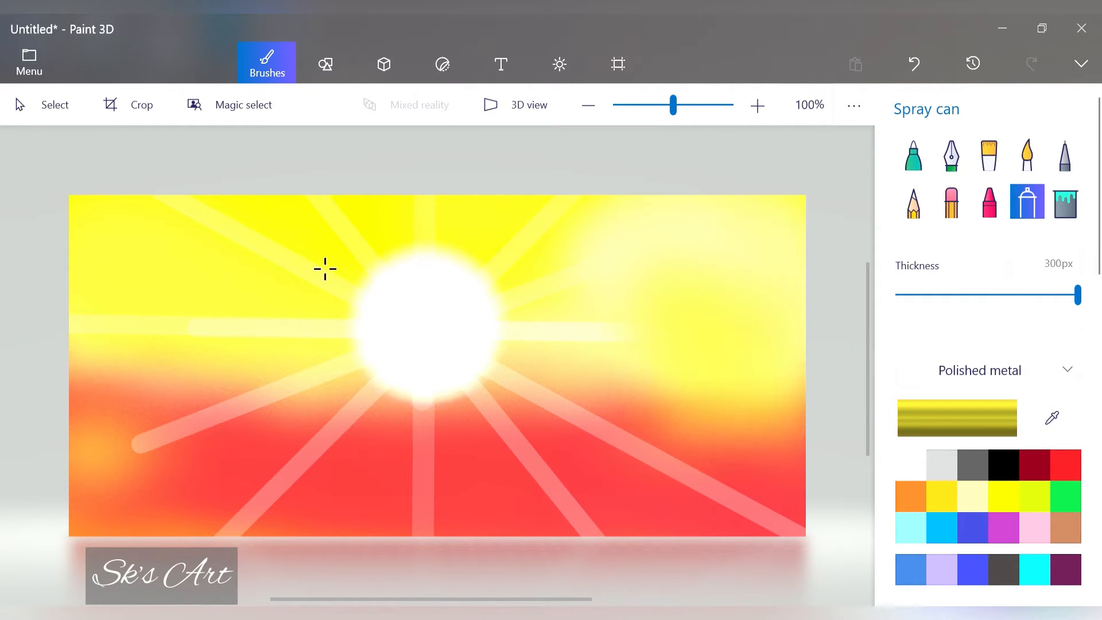
left_click(161, 453)
mouse_move(161, 454)
left_mouse_down()
mouse_move(239, 534)
mouse_move(778, 522)
mouse_move(714, 477)
mouse_move(767, 445)
mouse_move(740, 391)
left_mouse_up()
left_click(919, 478)
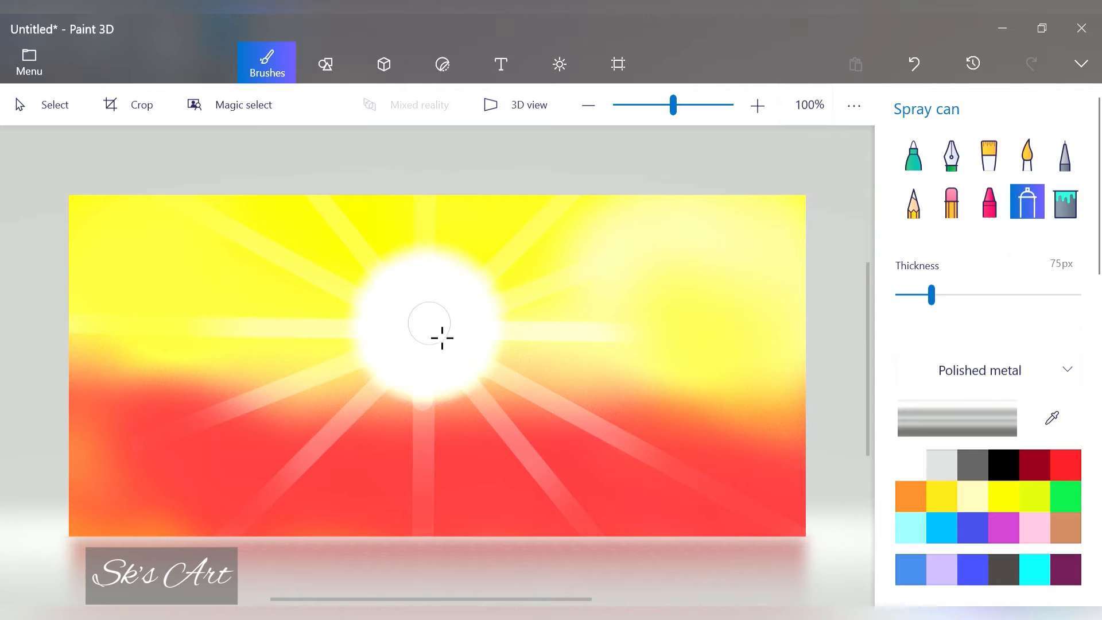
left_click_drag(931, 295, 1079, 295)
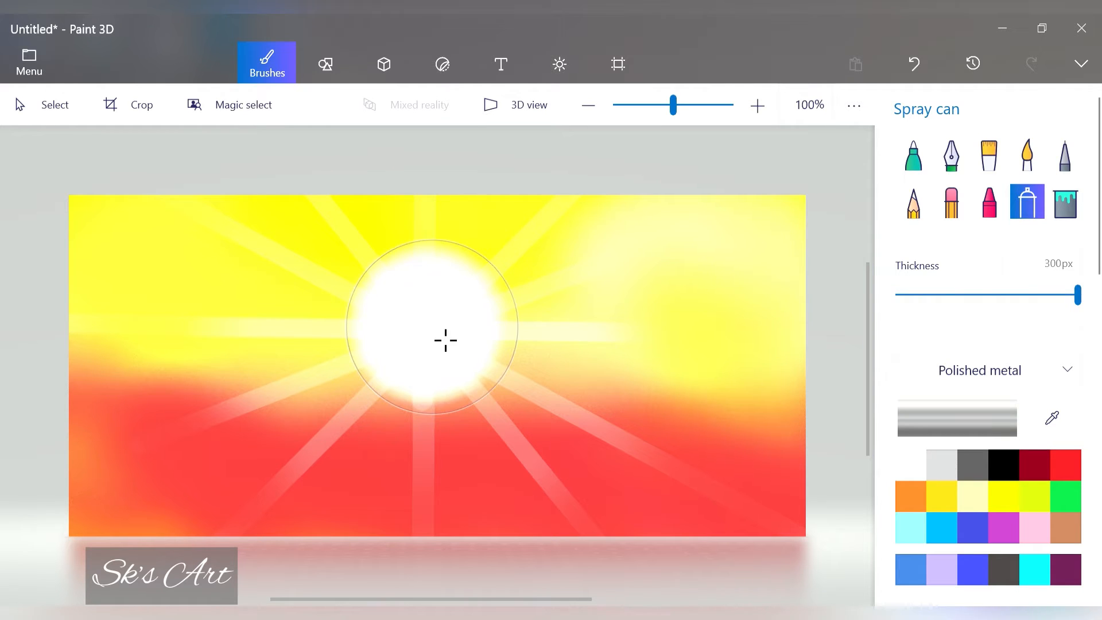
- Try to overlay the sun with a circle using yellow fill and outline at 24% opacity
left_click(326, 63)
left_click_drag(419, 290, 591, 465)
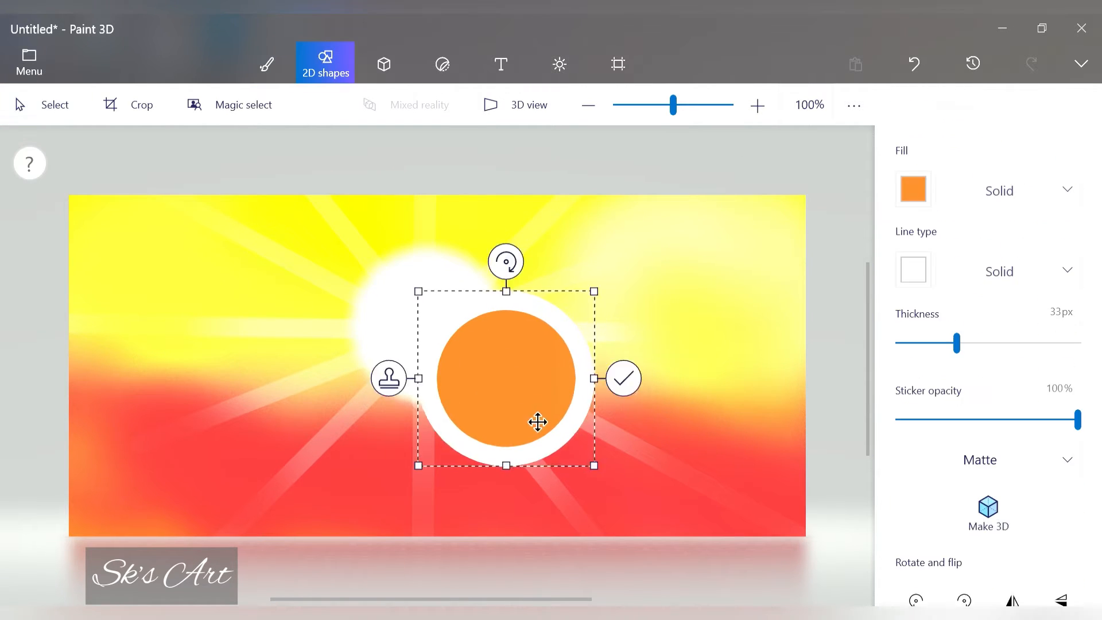
left_click_drag(536, 423, 452, 369)
left_click(914, 188)
left_click(930, 290)
left_click(913, 271)
left_click(930, 366)
left_click_drag(1077, 420, 940, 420)
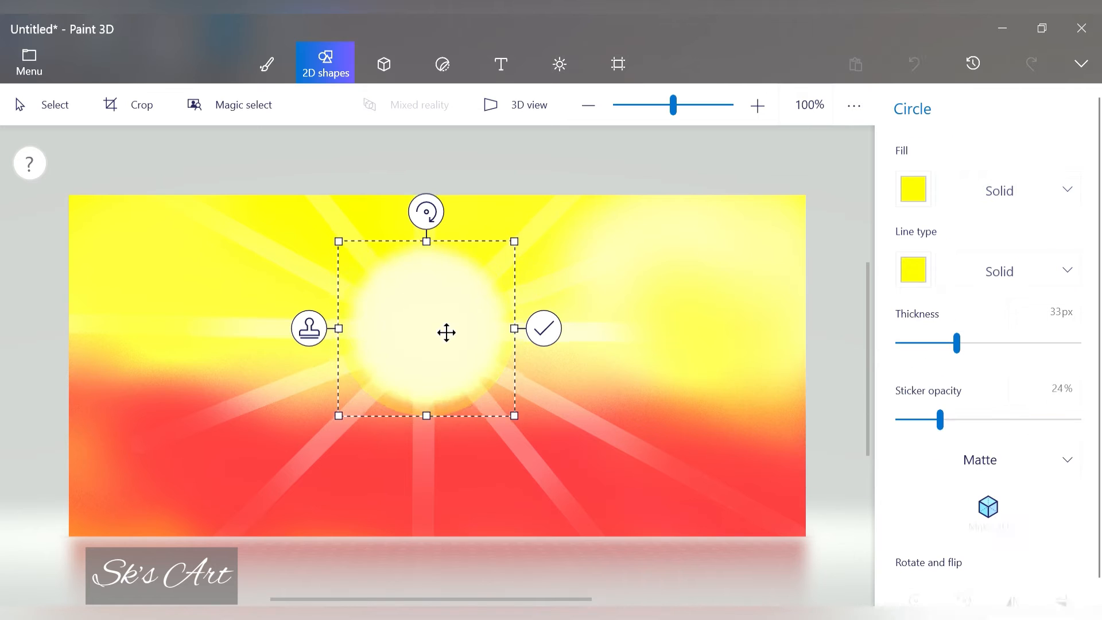
left_click(544, 327)
left_click(915, 66)
- Draw a circle over the sun with a solid white fill and a solid yellow outline
left_click(913, 250)
left_click_drag(404, 281, 554, 436)
left_click_drag(509, 384, 463, 359)
left_click(913, 271)
left_click(836, 334)
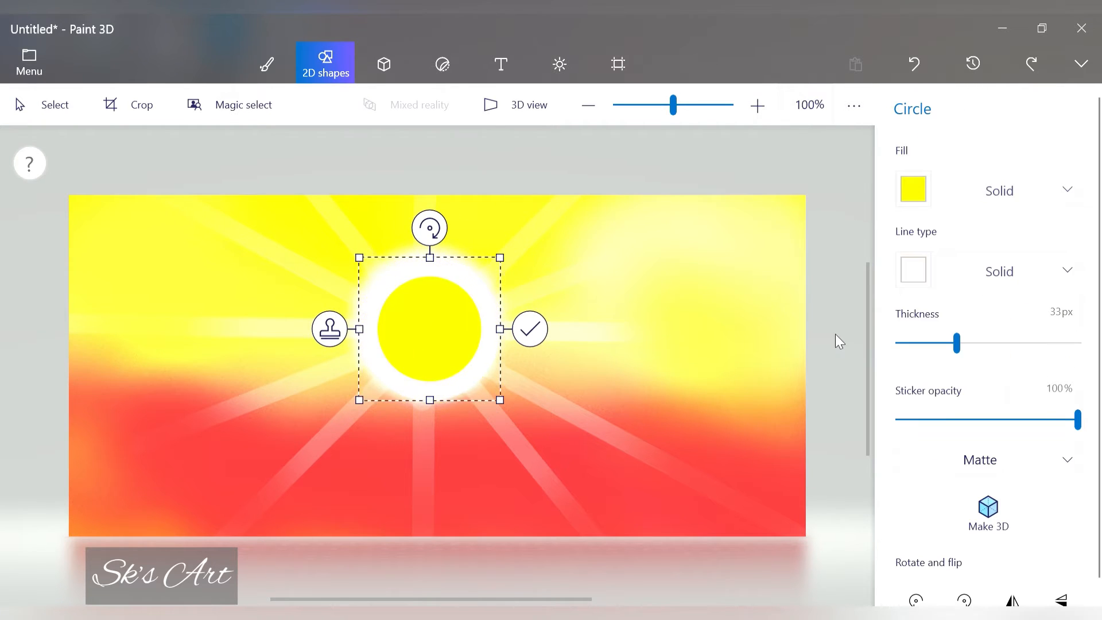
left_click(913, 271)
left_click(930, 365)
left_click(913, 188)
left_click(836, 255)
- Set the circle's sticker opacity to 30% and enlarge it to surround the sun
left_click_drag(1078, 420, 951, 418)
left_click_drag(500, 401, 514, 405)
left_click_drag(360, 332, 347, 330)
left_click_drag(430, 258, 430, 246)
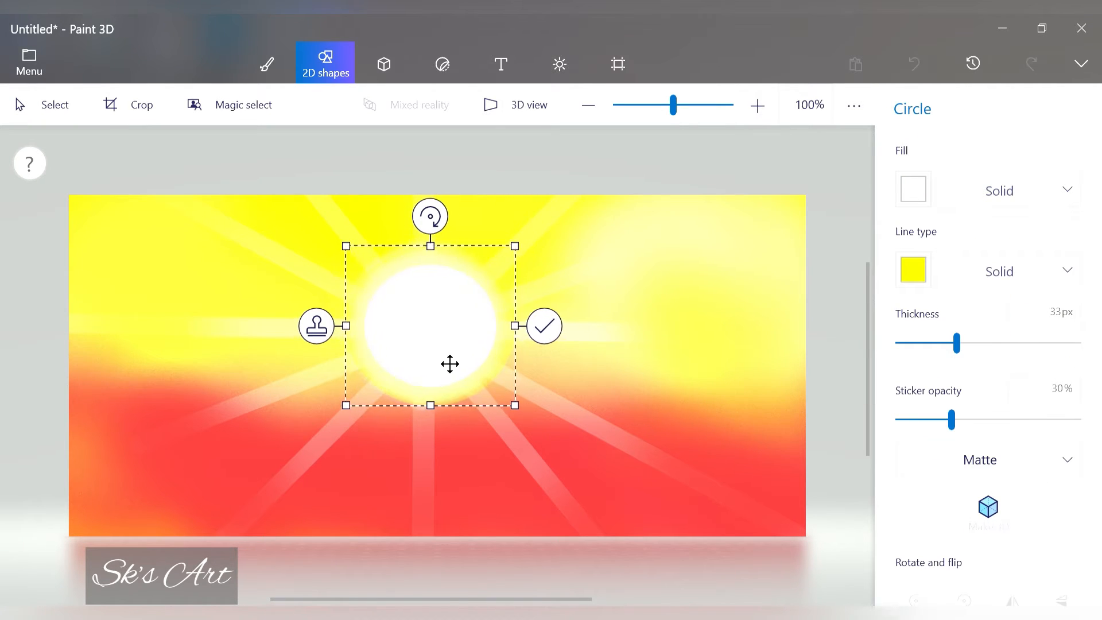
- Set the circle's outline thickness to 37px, adjust its opacity, and commit it centred over the sun
left_click_drag(431, 406, 431, 409)
left_click_drag(965, 423, 969, 423)
left_click_drag(531, 347, 528, 347)
left_click_drag(412, 351, 415, 354)
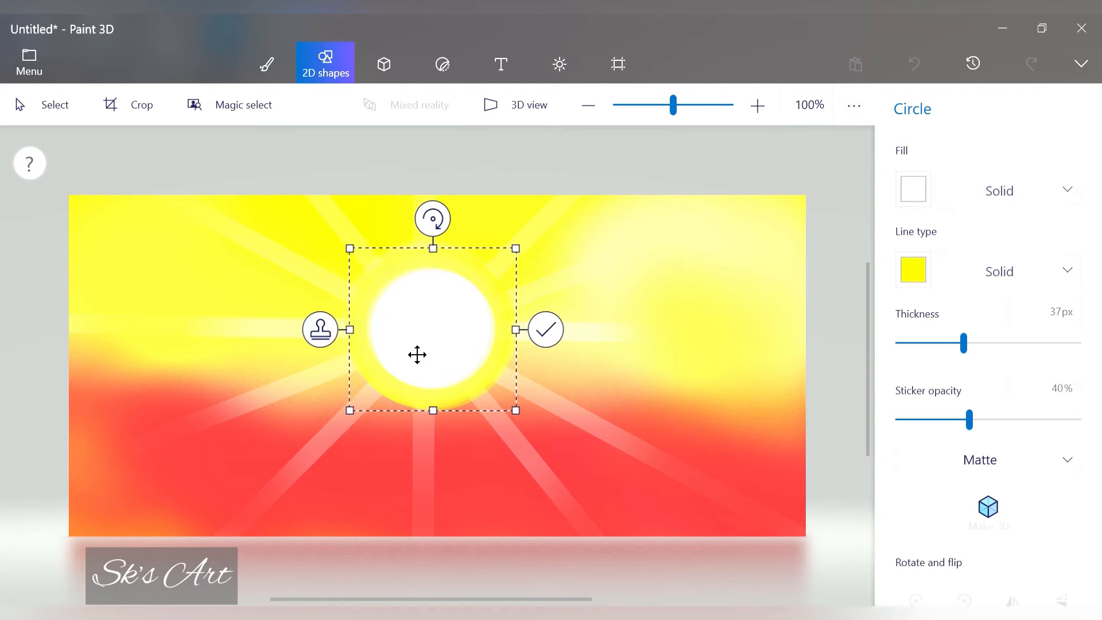
left_click_drag(969, 423, 940, 425)
left_click_drag(446, 386, 442, 386)
left_click(543, 331)
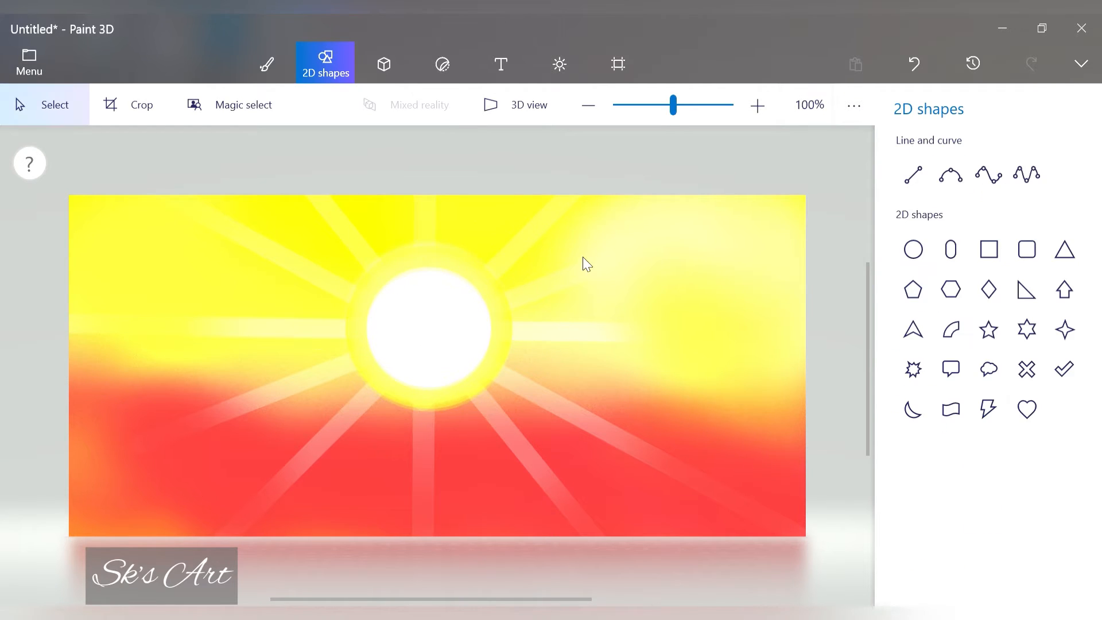
- Soften the sun's rim with 58px spray strokes in yellow and sampled orange, and undo the last stroke
left_click(267, 63)
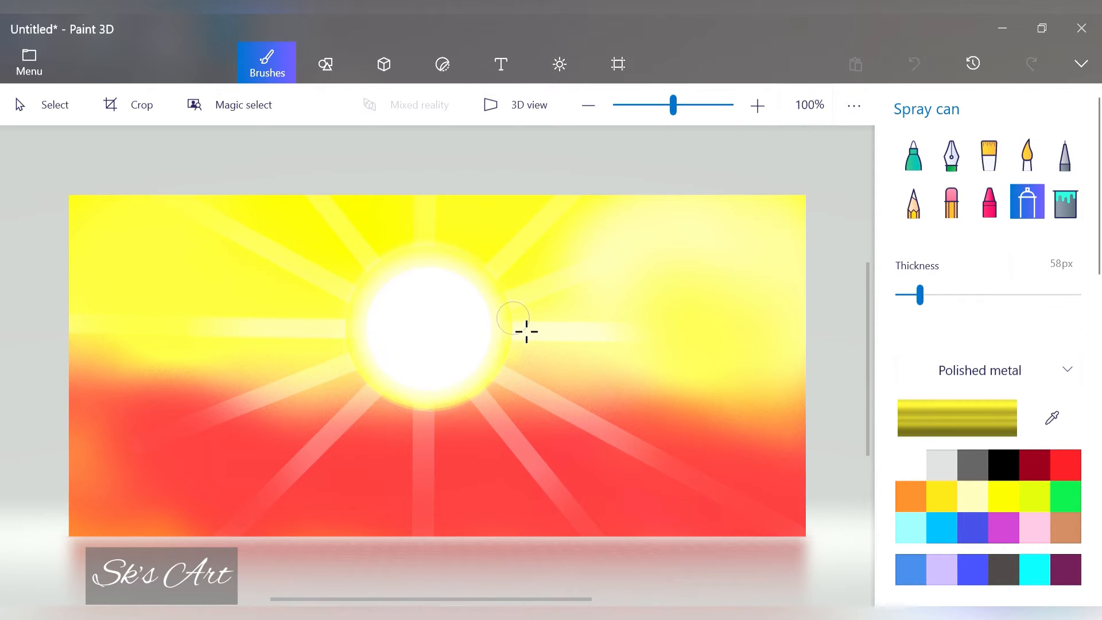
left_click(473, 416)
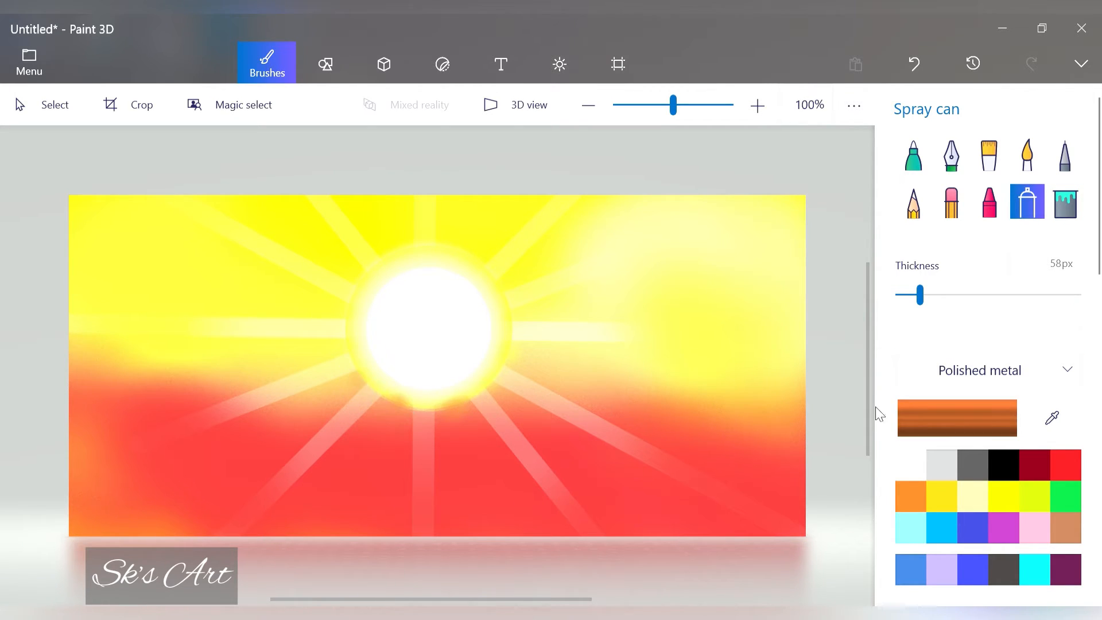
left_click(1004, 496)
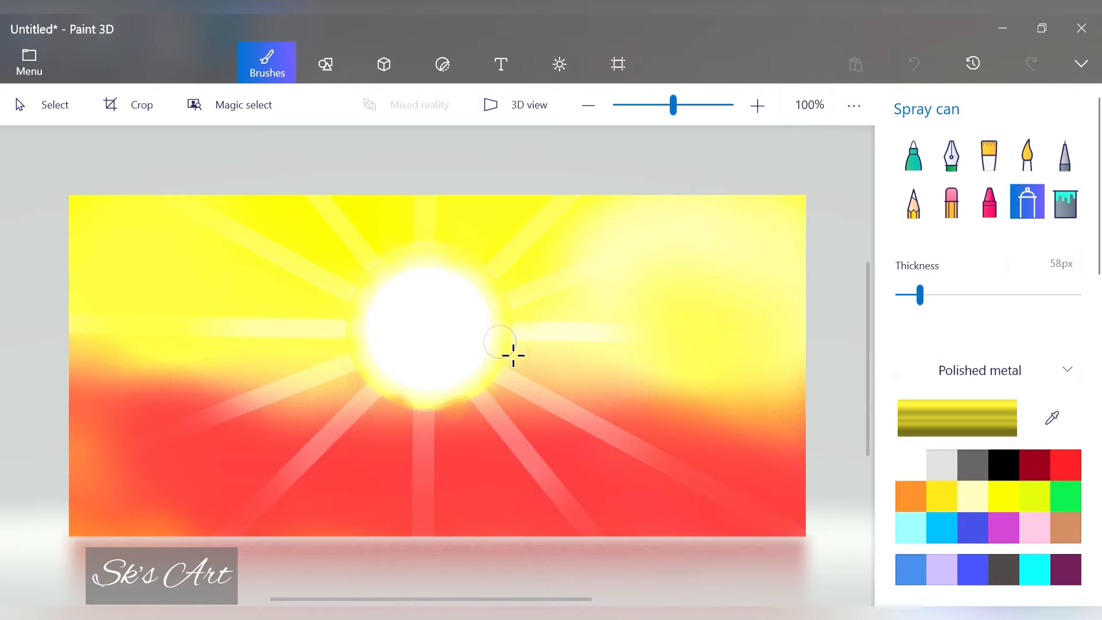
key("ctrl+z")
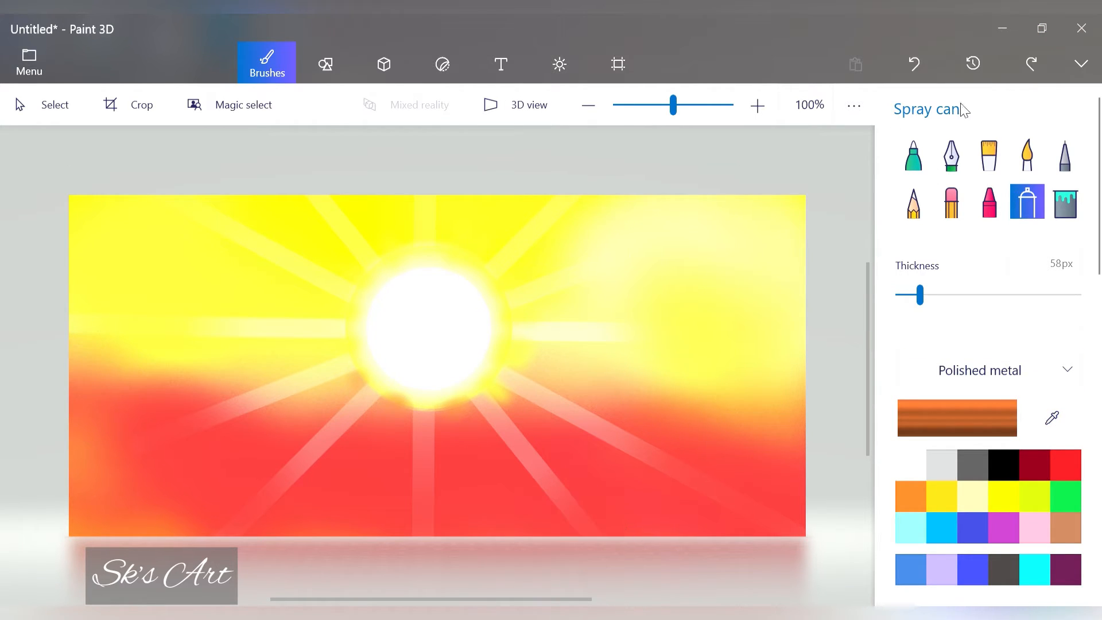
left_click(325, 71)
left_click(952, 247)
left_click_drag(438, 308, 529, 377)
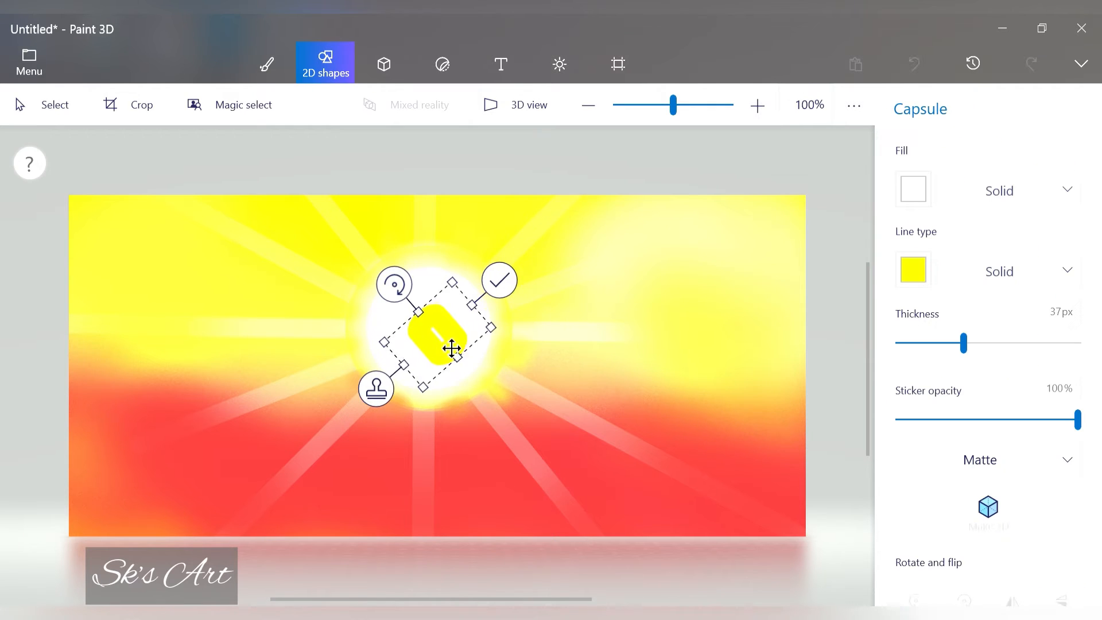
left_click(915, 63)
- Try to place a narrow yellow ellipse diagonally from the sun's centre towards the lower right
left_click(913, 249)
left_click_drag(432, 323, 479, 435)
left_click_drag(458, 287, 408, 301)
mouse_move(487, 387)
left_mouse_down()
mouse_move(465, 356)
mouse_move(481, 357)
left_mouse_up()
left_click_drag(400, 270, 381, 287)
left_click_drag(497, 373, 563, 447)
left_click(522, 315)
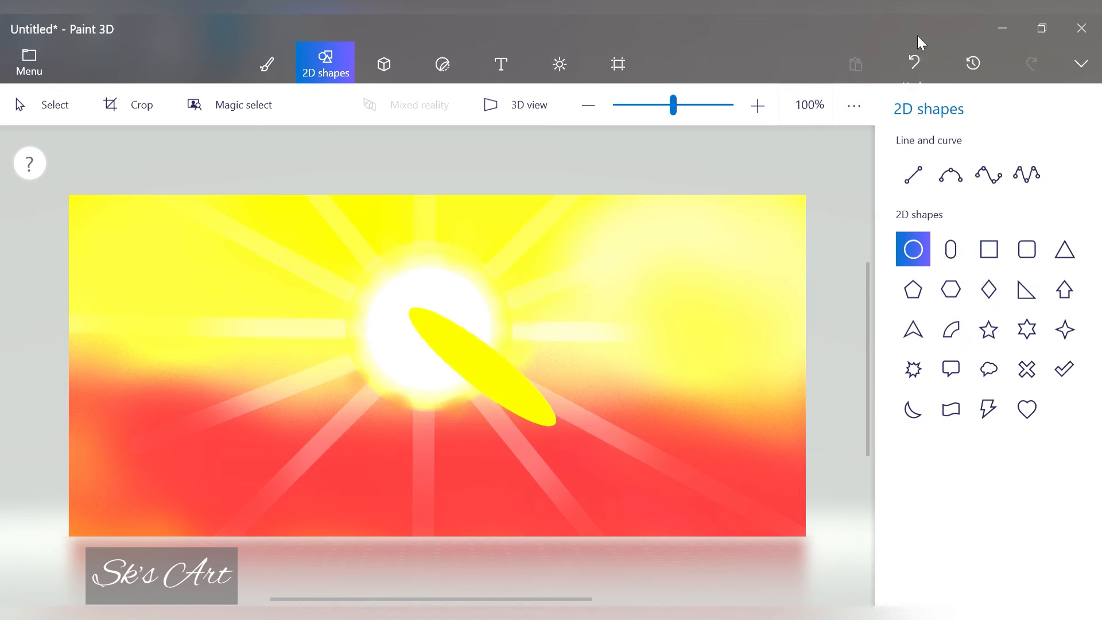
left_click(917, 66)
left_click(951, 249)
left_click_drag(433, 326, 593, 435)
left_click(915, 65)
- Draw a circle at the lower right of the sun with black fill and black outline
left_click(913, 249)
left_click_drag(450, 329, 613, 469)
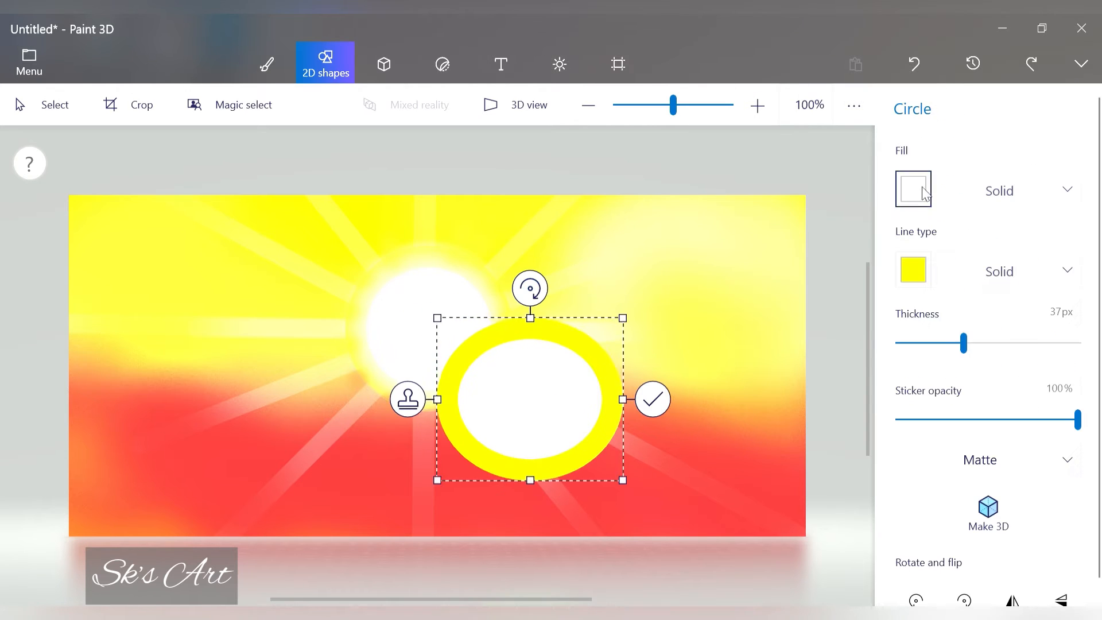
left_click(921, 191)
left_click(914, 269)
- Flatten the black circle into a narrow ellipse, rotated diagonally across the sun's lower-right side, and commit it
left_click_drag(548, 325, 548, 314)
left_click_drag(543, 490, 543, 376)
left_click_drag(546, 288, 579, 300)
left_click_drag(534, 350, 478, 373)
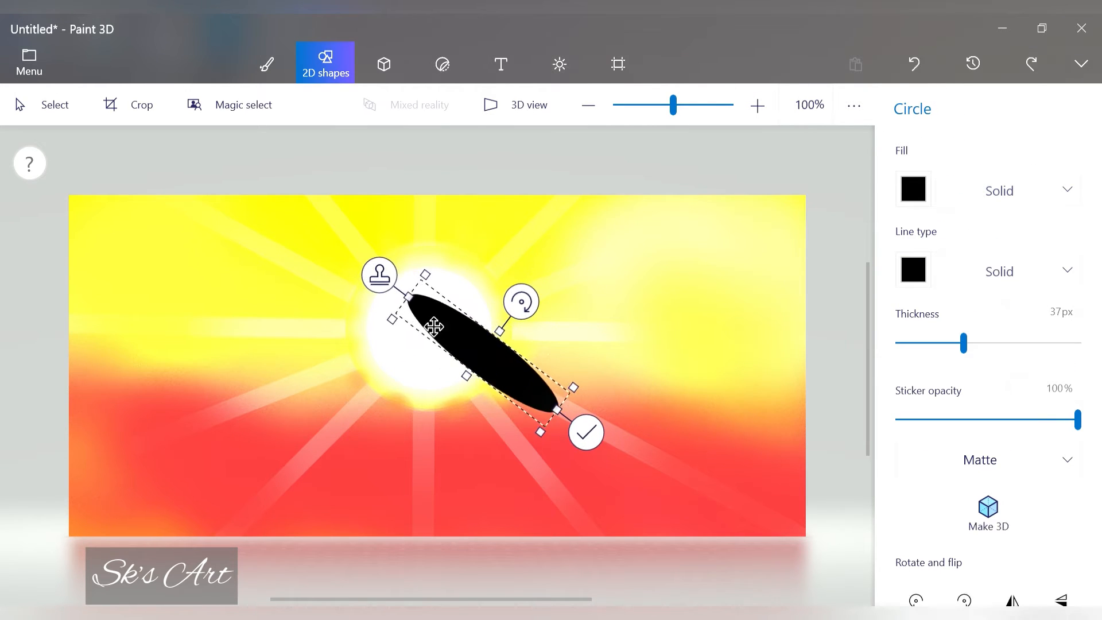
left_click_drag(416, 316, 437, 332)
left_click_drag(557, 410, 538, 396)
left_click(675, 348)
- Build the black ellipse up into a bird's head and rounded body with the 20px black Marker
left_click(267, 64)
left_click(914, 154)
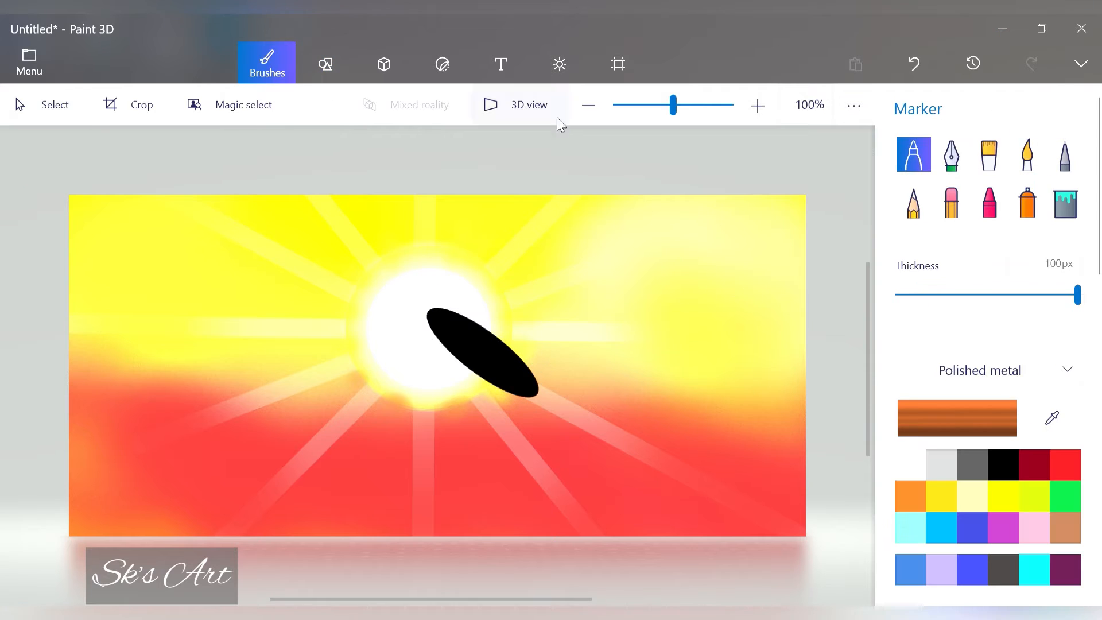
left_click(757, 105)
left_click_drag(1078, 295, 904, 296)
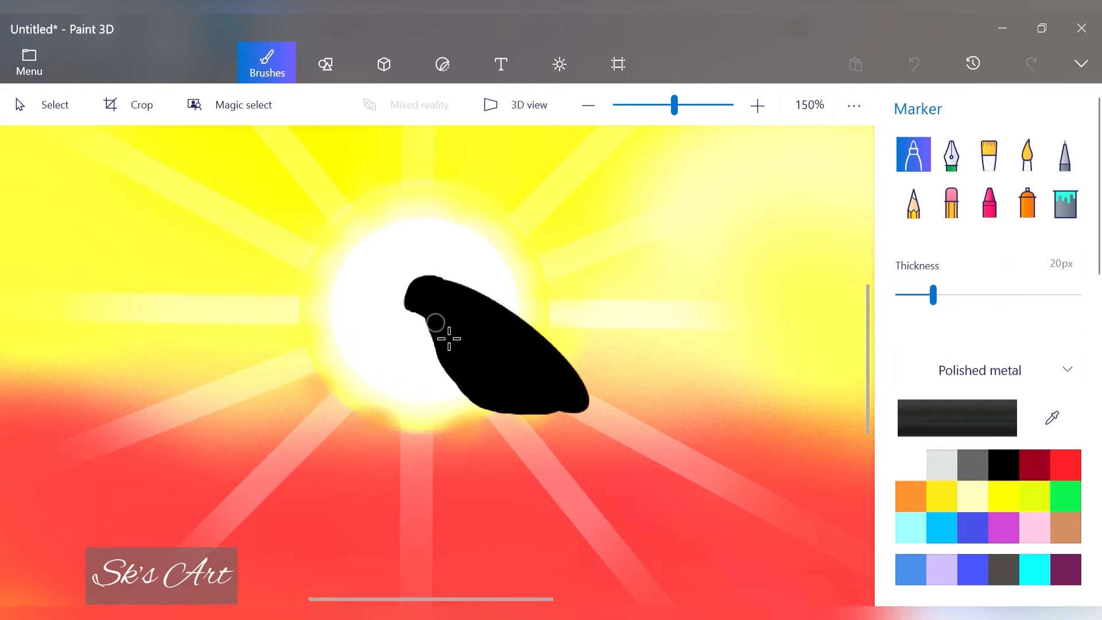
- Refine the bird's outline with the black Pixel pen and add a pointed beak at 4px thickness
left_click(1063, 166)
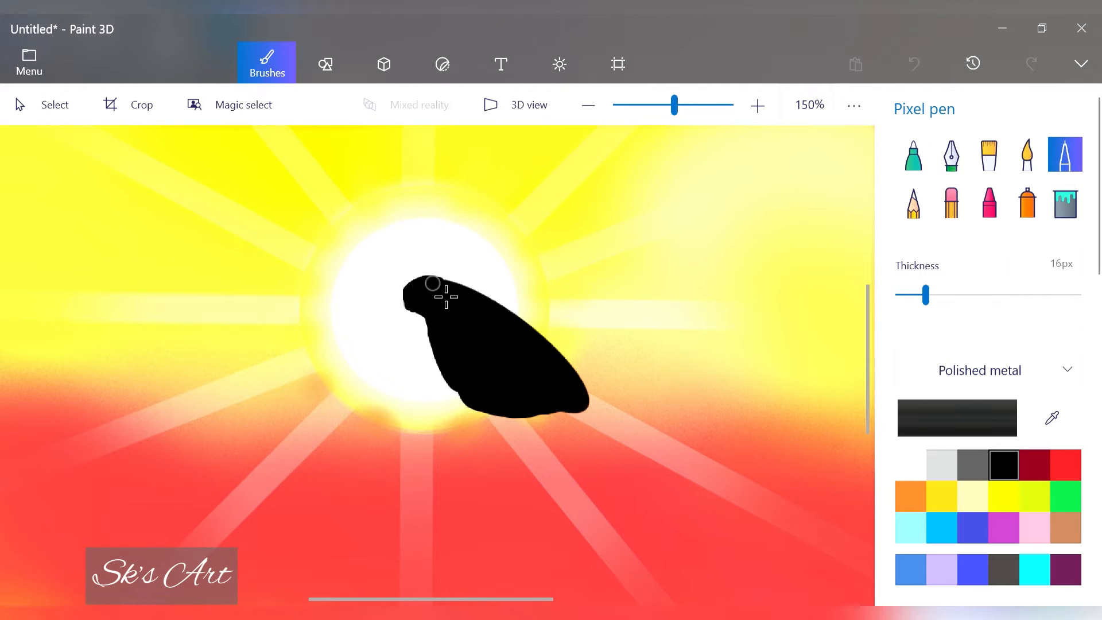
left_click(914, 64)
left_click_drag(926, 295, 919, 295)
left_click(757, 105)
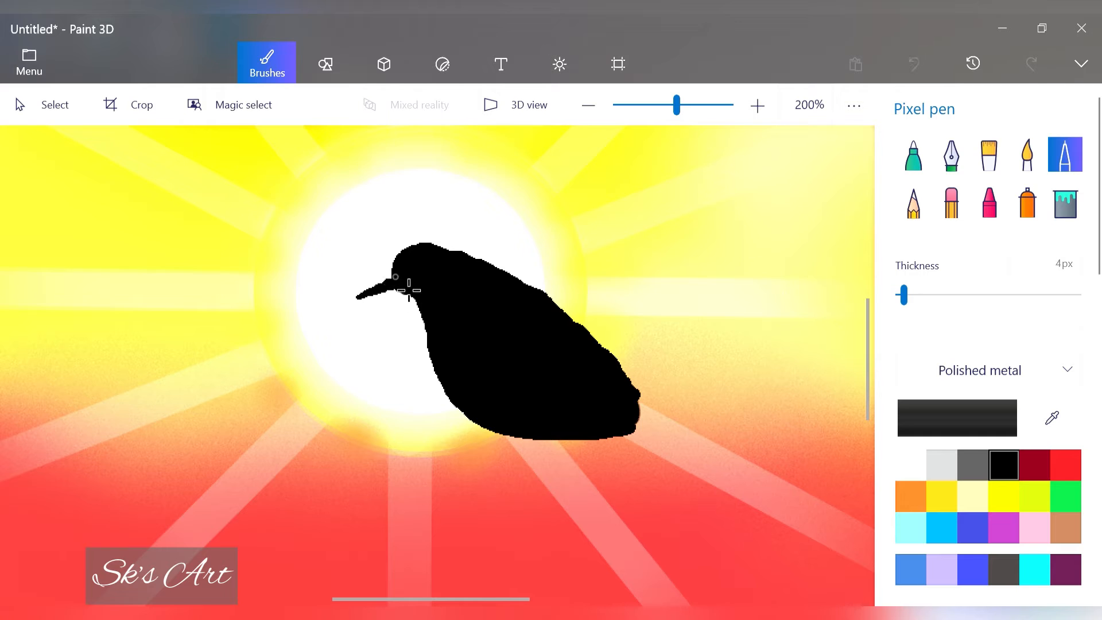
- Draw and fill a pointed tail at the rear of the bird's body with the 4px black Pixel pen
left_click(756, 108)
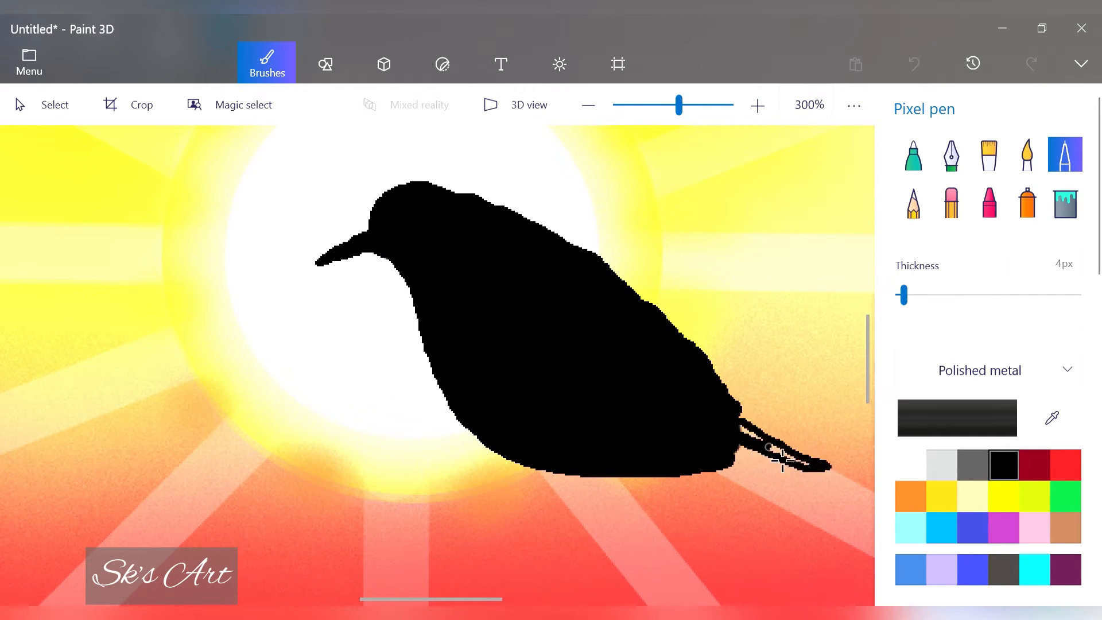
left_click_drag(783, 460, 749, 434)
scroll(749, 434, "right", 3)
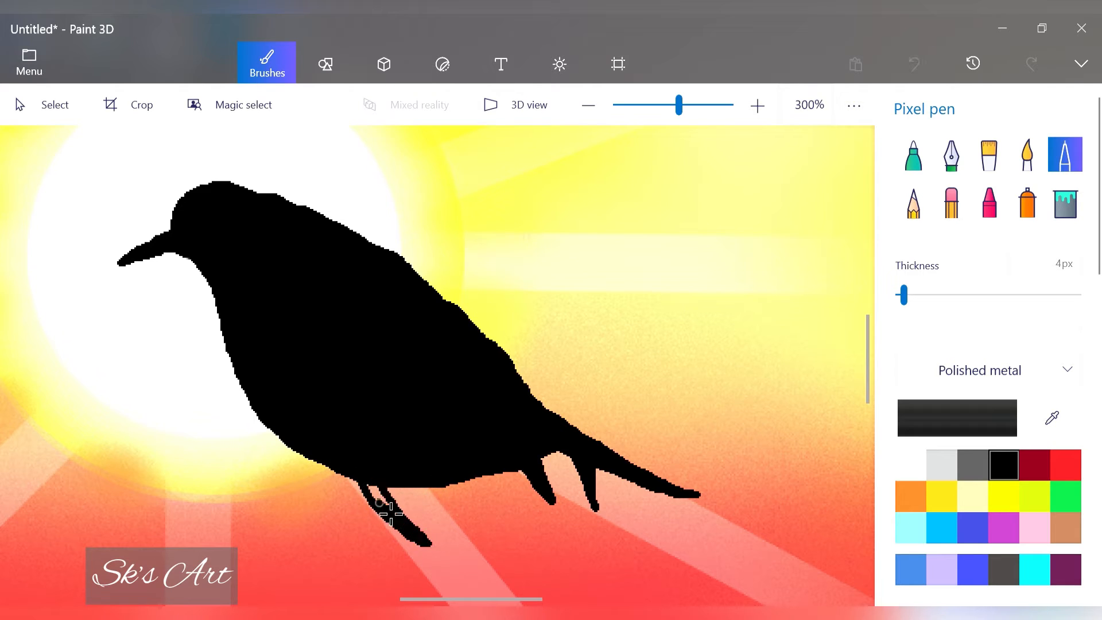
- Draw the bird's thigh and two thin legs, and extend the tail feathers, with the black Pixel pen at 2px and 4px
left_click_drag(406, 507, 427, 539)
scroll(581, 390, "down", 3)
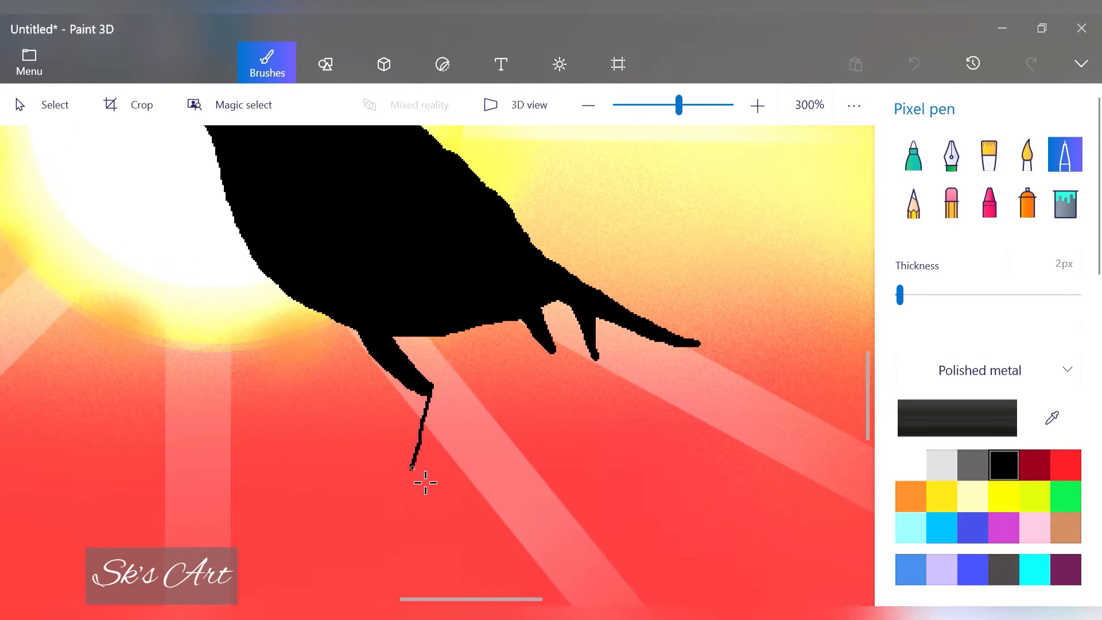
left_click_drag(425, 483, 433, 486)
left_click(914, 64)
left_click_drag(900, 295, 904, 298)
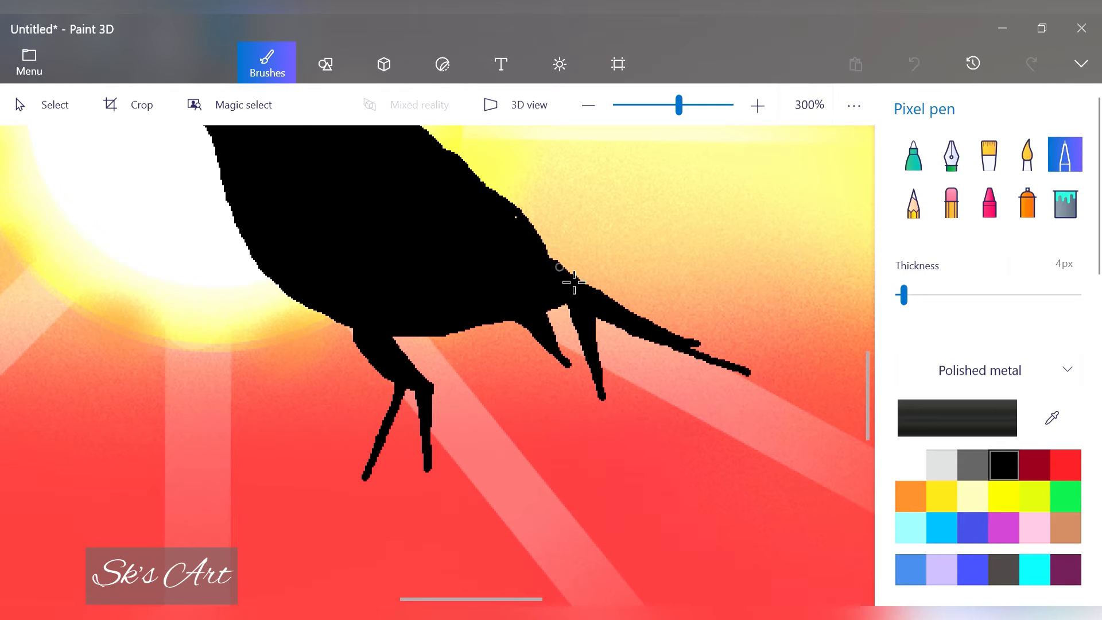
- Place a 7px black line at 91% opacity as a branch rising diagonally beneath the bird's feet
left_click_drag(869, 364, 871, 380)
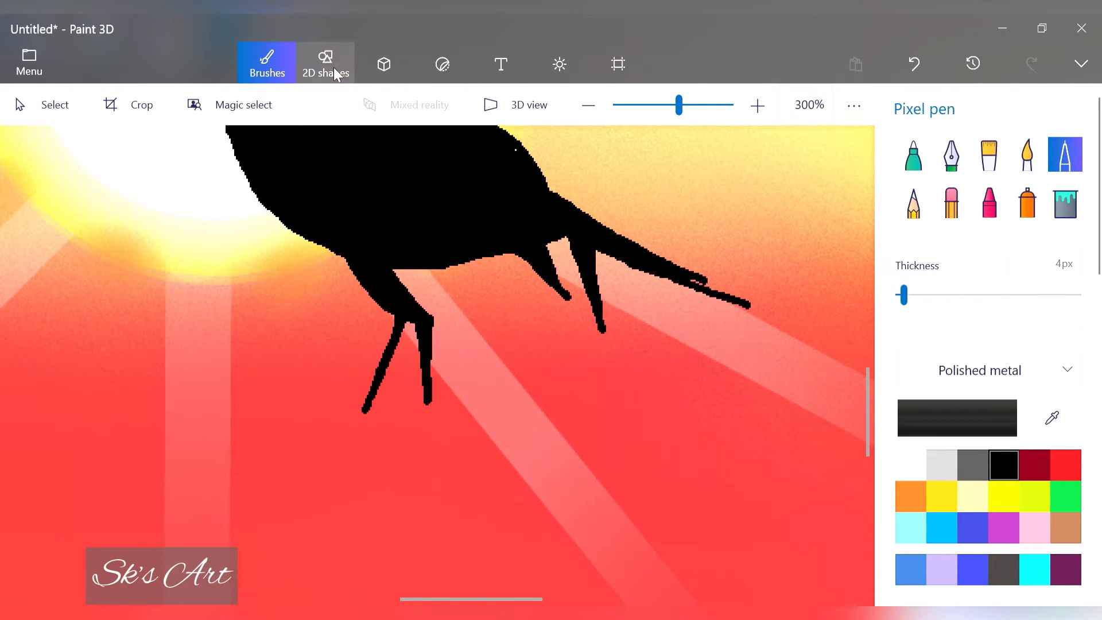
left_click(333, 70)
left_click(913, 177)
left_click_drag(272, 412, 815, 283)
left_click_drag(1078, 338, 1062, 338)
left_click_drag(962, 262, 909, 262)
left_click_drag(816, 285, 804, 252)
left_click_drag(276, 417, 232, 481)
- Stamp an offset copy of the branch line and roughen the branch with knots and a twig using the 8px Pixel pen
left_click(125, 360)
mouse_move(360, 459)
left_mouse_down()
mouse_move(370, 467)
mouse_move(416, 428)
left_mouse_up()
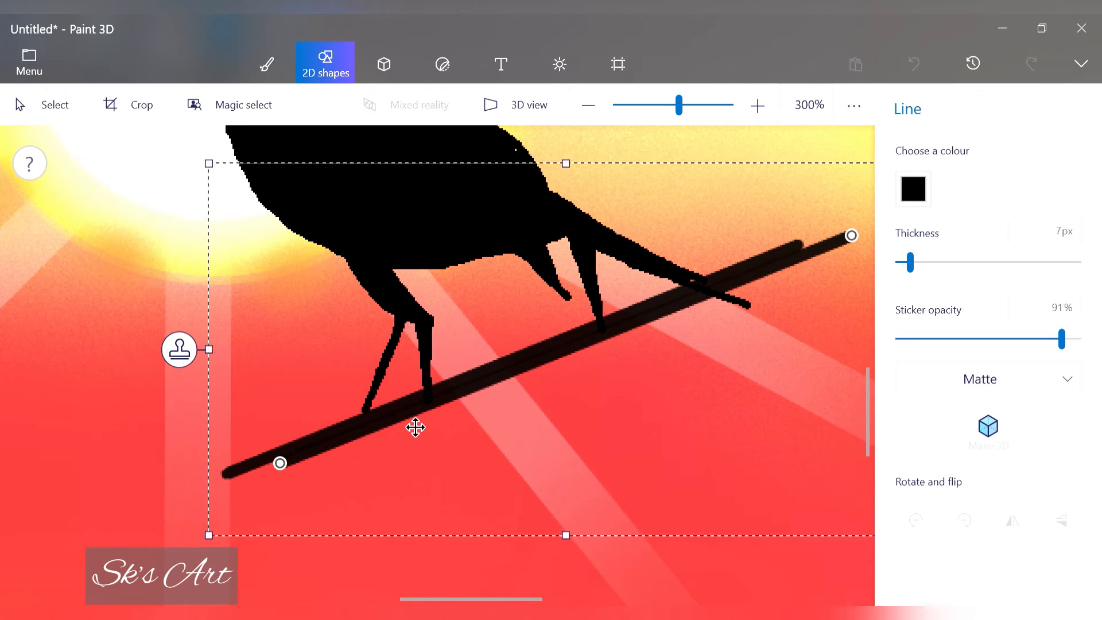
left_click(821, 215)
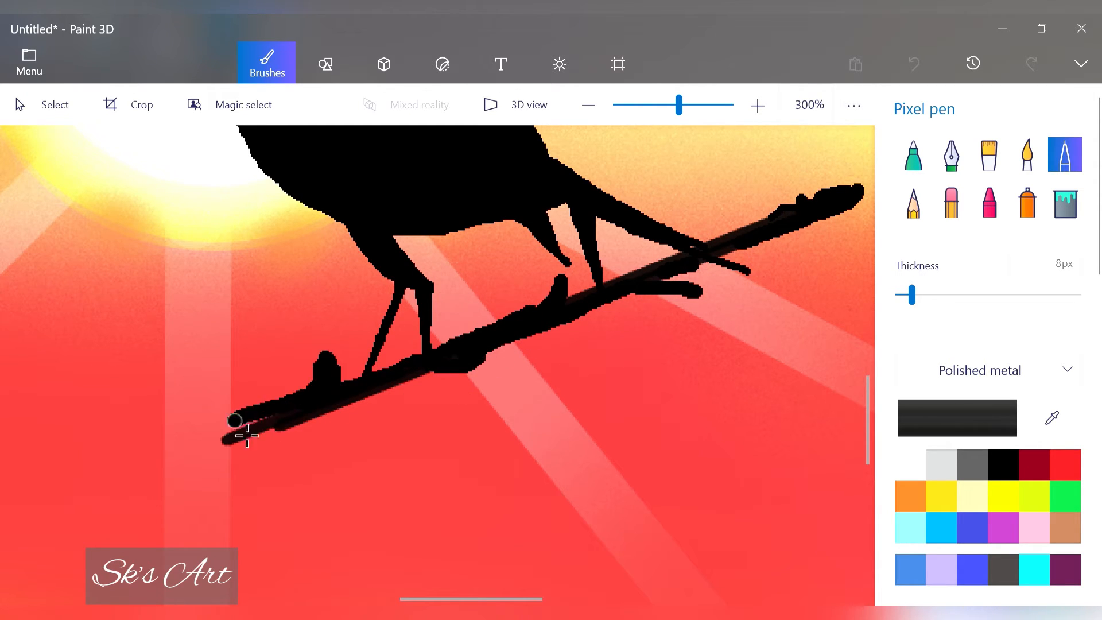
left_click(588, 106)
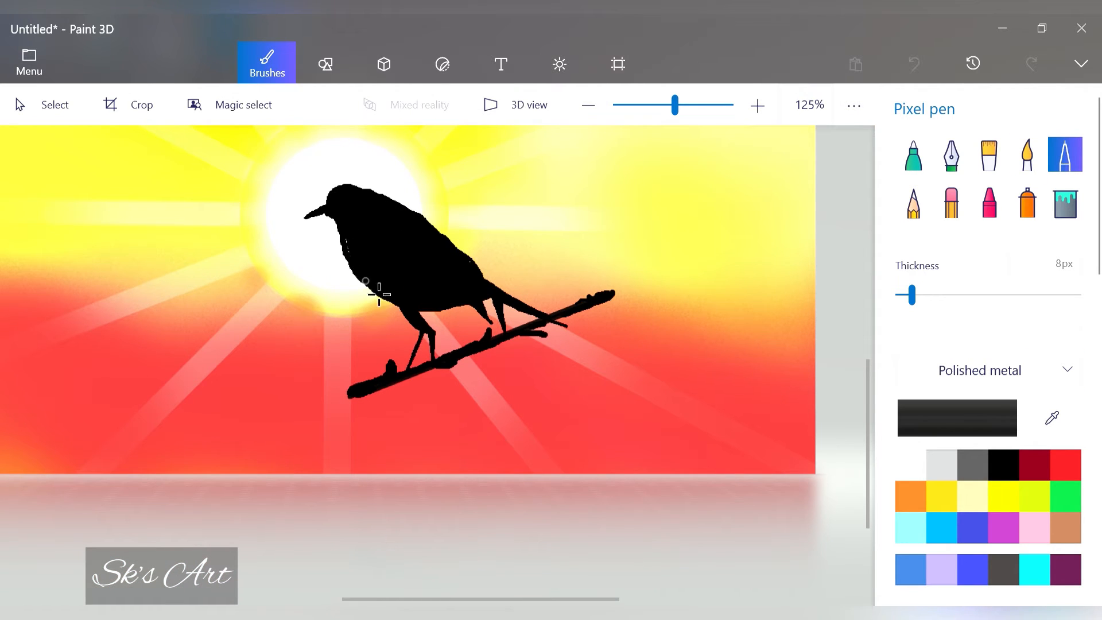
- Try to trim the outline of the bird's beak, chest and back with white strokes
left_click(911, 465)
left_click(758, 105)
left_click_drag(868, 438, 868, 402)
left_click(914, 155)
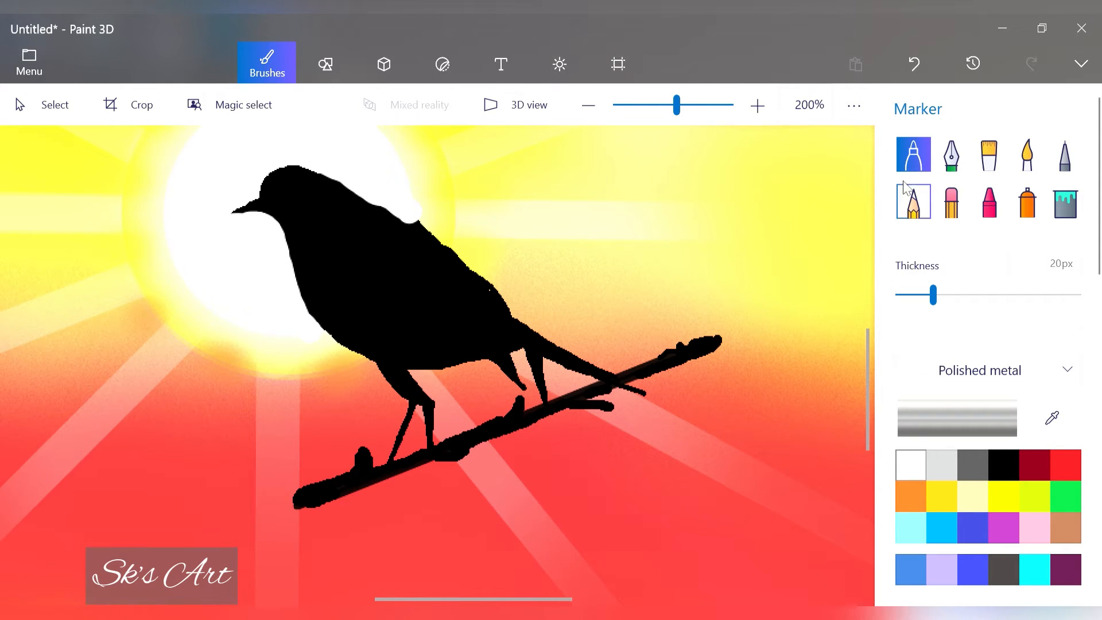
- Try to trim the bird's back with a 20px Marker stroke in sampled yellow, and undo the trimming
left_click(1052, 418)
left_click(425, 225)
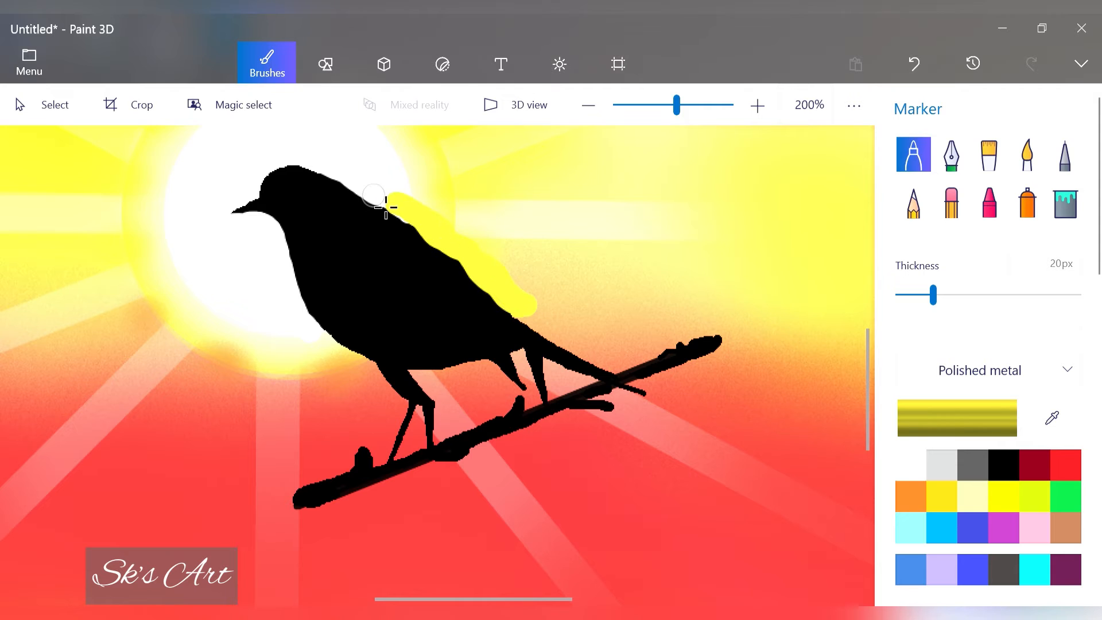
left_click(914, 63)
- Round out the bird's chest and belly with a 30px black 3-point curve, and commit it
scroll(718, 241, "left", 3)
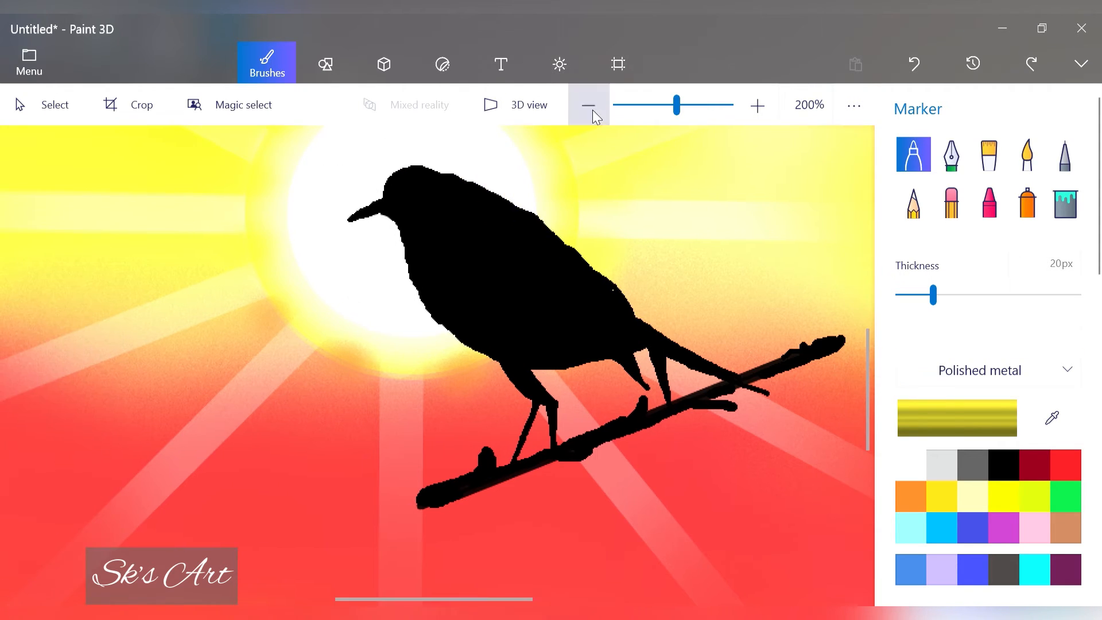
left_click(593, 111)
left_click(348, 65)
left_click(952, 175)
mouse_move(418, 278)
left_mouse_down()
mouse_move(504, 307)
mouse_move(460, 278)
mouse_move(455, 360)
mouse_move(419, 329)
mouse_move(463, 359)
left_mouse_up()
left_click(820, 148)
left_click(951, 174)
left_click_drag(478, 371, 482, 372)
left_click_drag(910, 262, 951, 262)
left_click_drag(467, 360, 479, 360)
left_click_drag(485, 345, 490, 347)
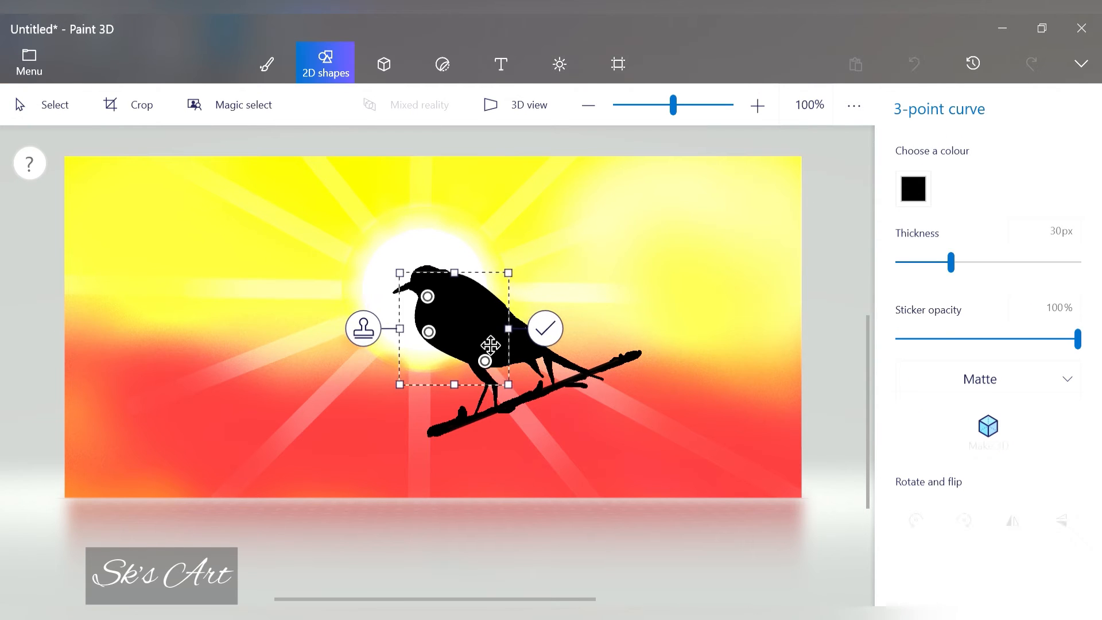
left_click(65, 105)
- Place a small black circle over the bird's head, flattened into an oval and rotated to follow the neck, and commit it
left_click(914, 249)
left_click(430, 286)
left_click_drag(338, 193, 430, 285)
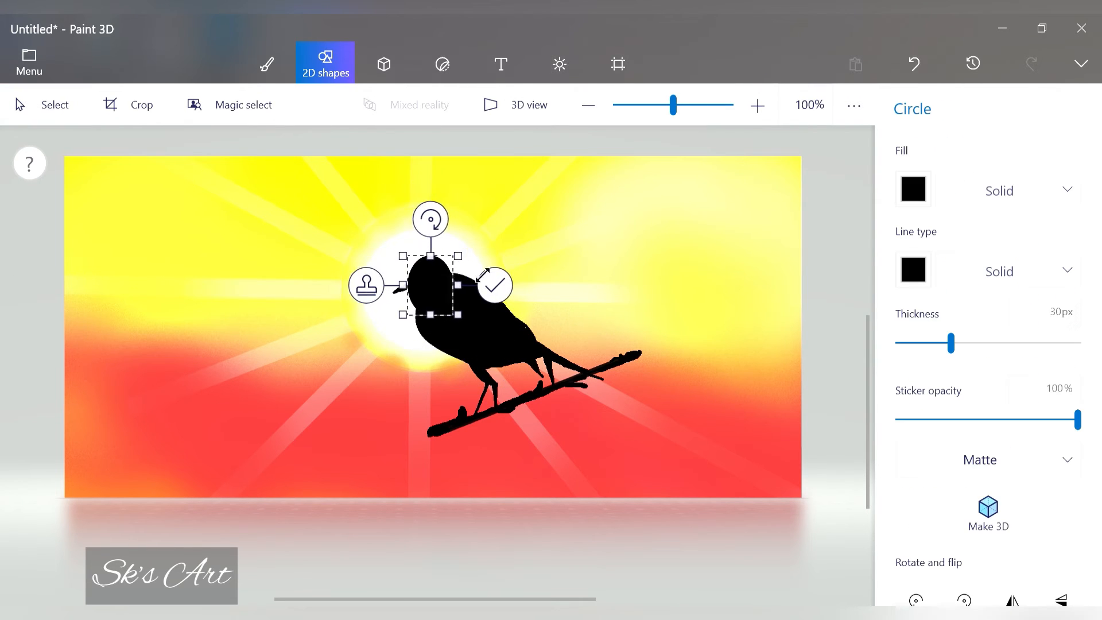
left_click_drag(431, 219, 393, 230)
left_click_drag(431, 285, 420, 277)
left_click_drag(384, 223, 360, 253)
left_click_drag(420, 278, 427, 280)
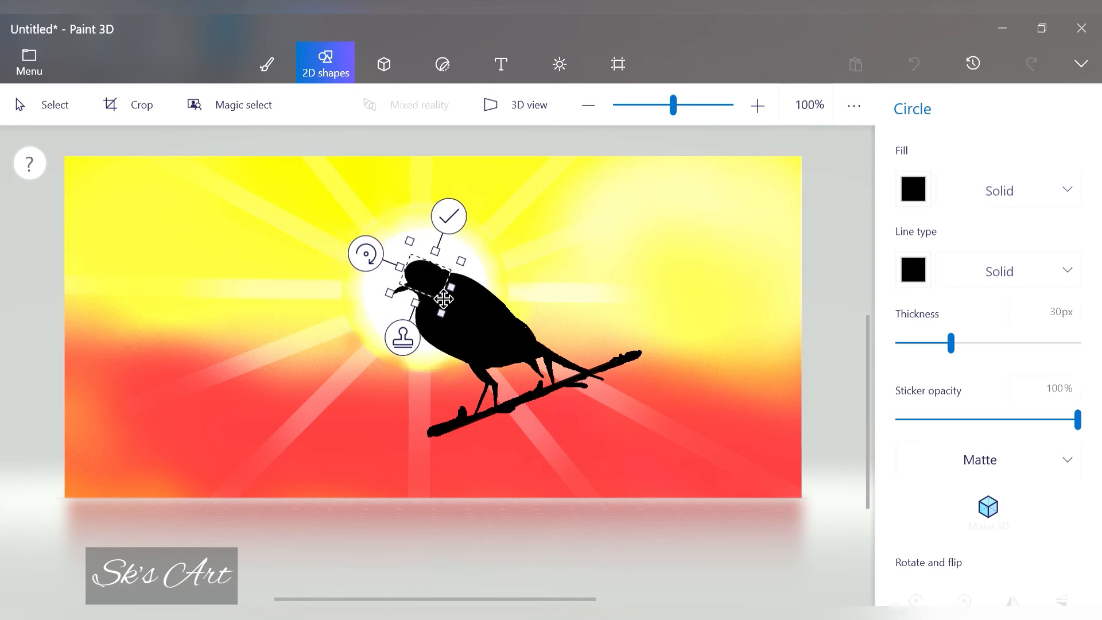
left_click_drag(367, 253, 362, 274)
left_click(683, 468)
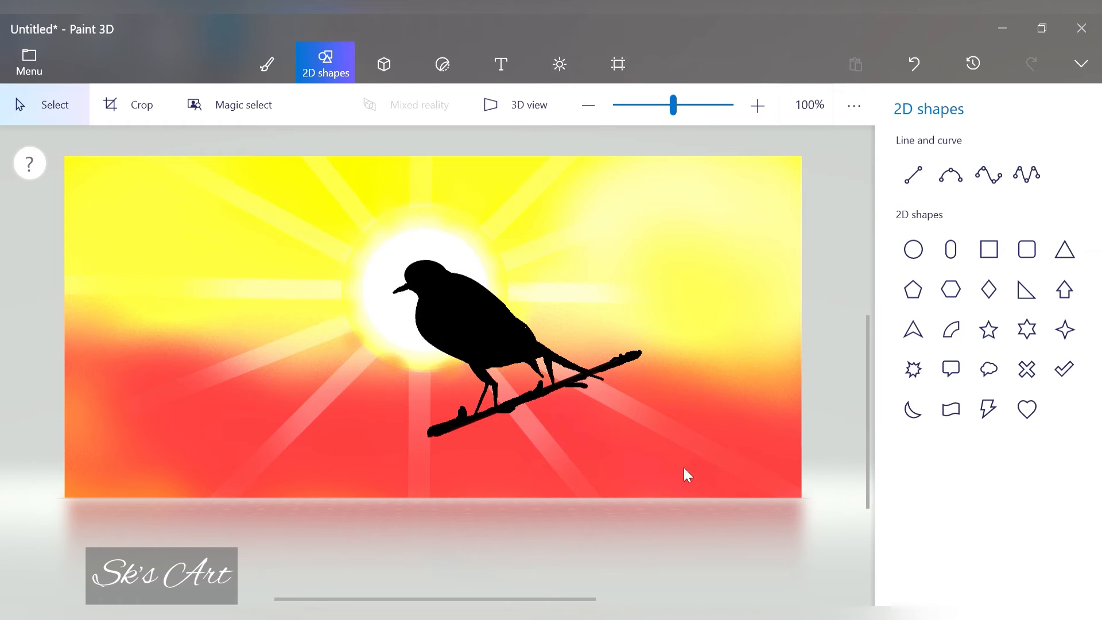
- Add the upper half of an open beak using a small black right-angled triangle rotated to point outward from the head
left_click(1026, 289)
left_click(394, 287)
left_click_drag(393, 223, 431, 340)
left_click_drag(407, 296, 412, 292)
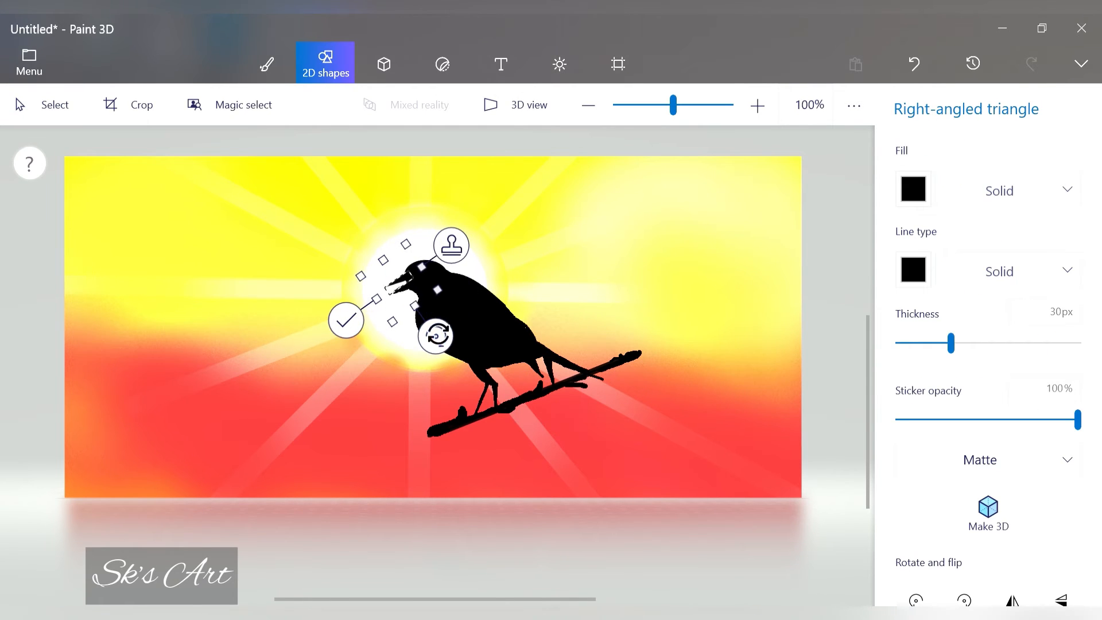
left_click_drag(436, 336, 416, 344)
left_click(478, 326)
- Carve the bird's throat below the beak with a small circle in white fill and white outline
left_click(916, 258)
left_click(364, 346)
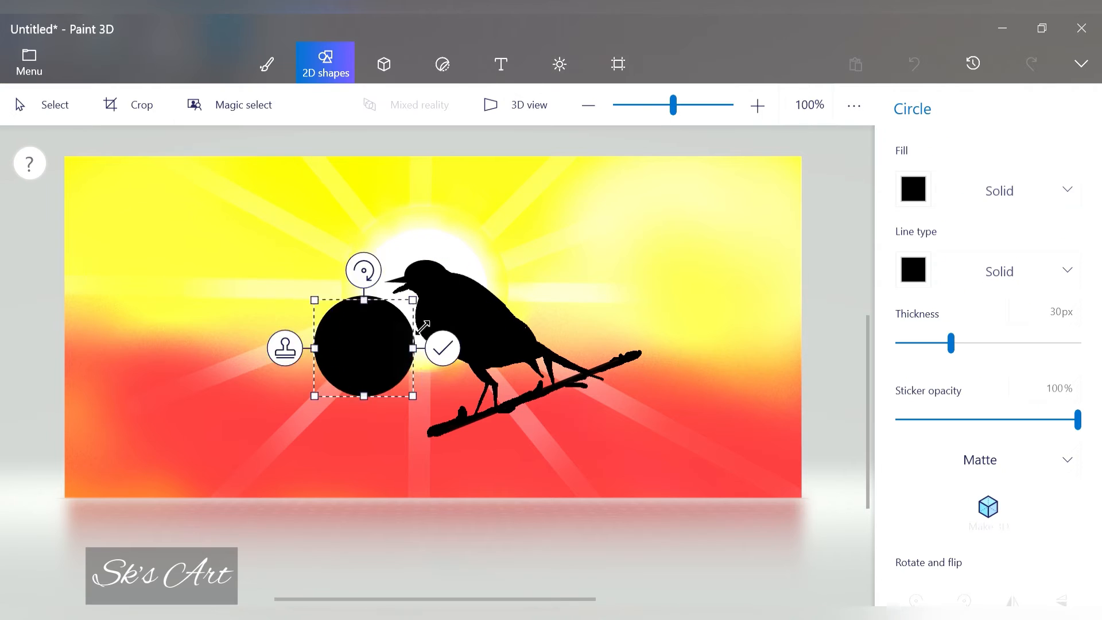
mouse_move(413, 298)
left_mouse_down()
mouse_move(337, 369)
mouse_move(413, 301)
left_mouse_up()
left_click(913, 269)
left_click(850, 340)
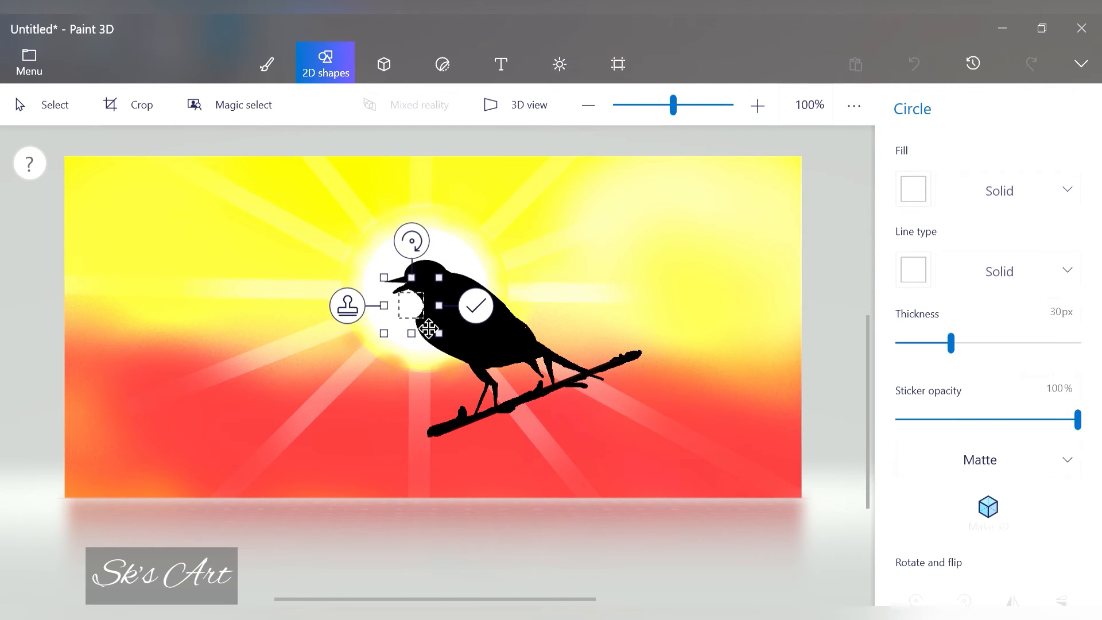
left_click(833, 325)
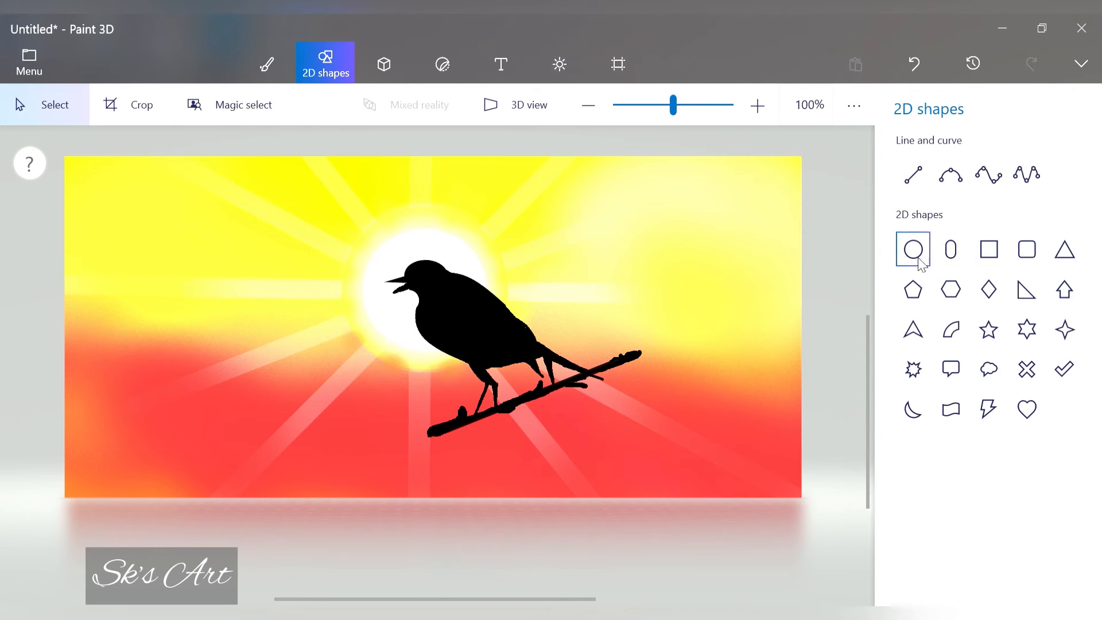
- Place a quarter-ring shape on the bird's body, rotate and move it to the lower chest, and commit it
left_click(951, 330)
left_click(443, 318)
left_click_drag(443, 253, 507, 330)
mouse_move(460, 327)
left_mouse_down()
mouse_move(412, 364)
mouse_move(452, 338)
left_mouse_up()
left_click_drag(494, 335, 492, 342)
left_click_drag(451, 361, 500, 368)
left_click_drag(459, 374, 419, 357)
mouse_move(434, 352)
left_mouse_down()
mouse_move(456, 380)
mouse_move(441, 355)
left_mouse_up()
left_click(714, 246)
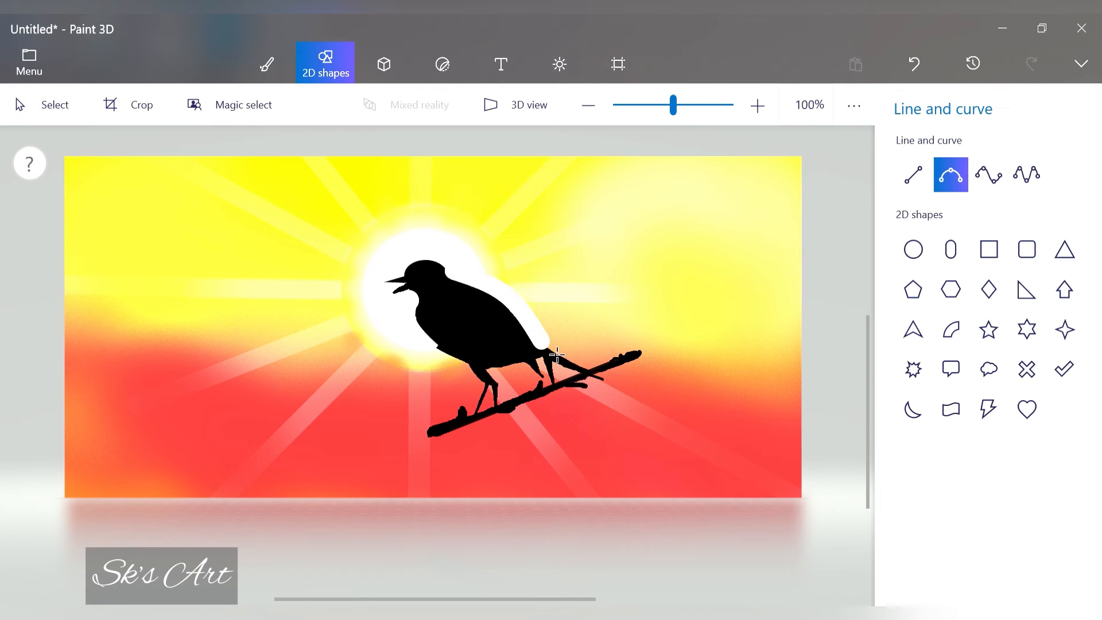
- Straighten the bird's back by laying a white 30px 3-point curve along its upper edge from tail to neck
left_click_drag(546, 338, 455, 270)
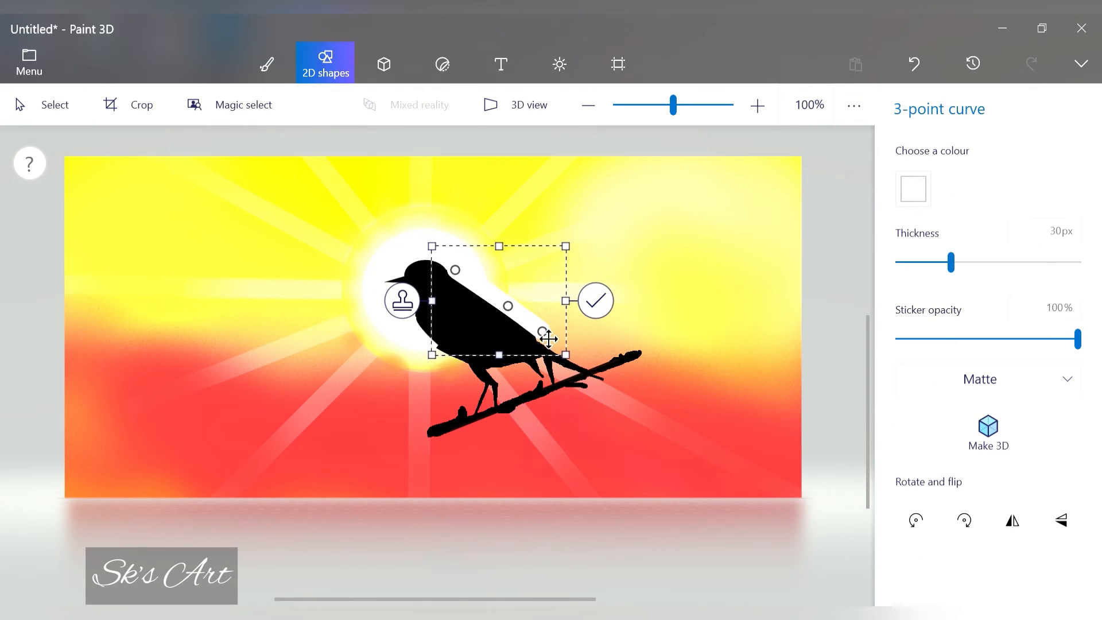
left_click(913, 188)
left_click(717, 313)
left_click(951, 249)
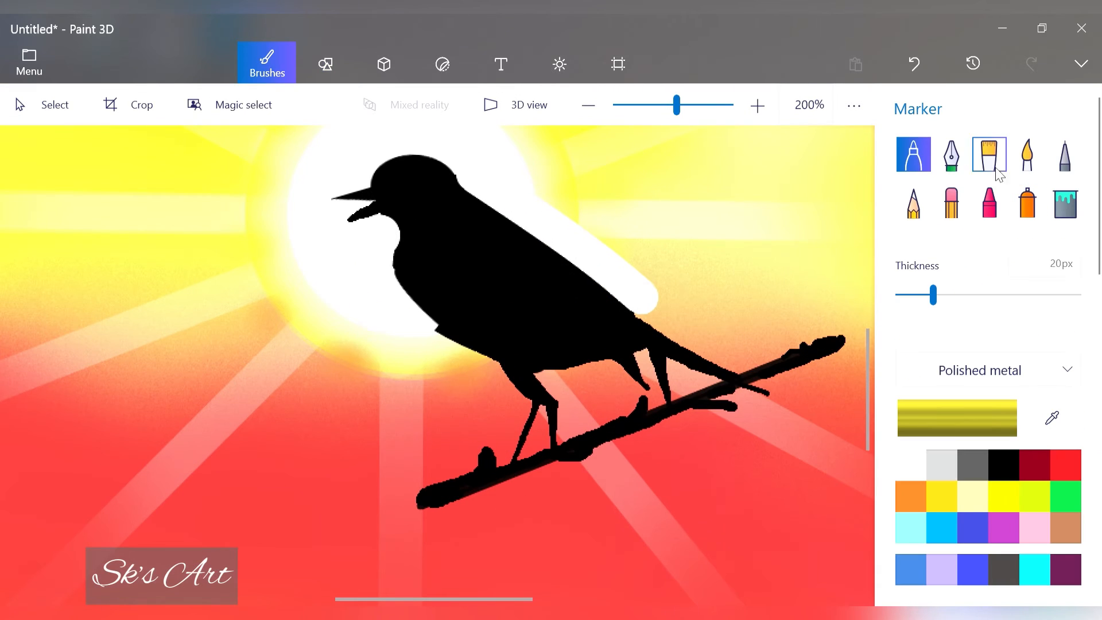
- Smooth the bird's crown and nape with a white 30px 3-point curve placed just above the head
left_click(920, 466)
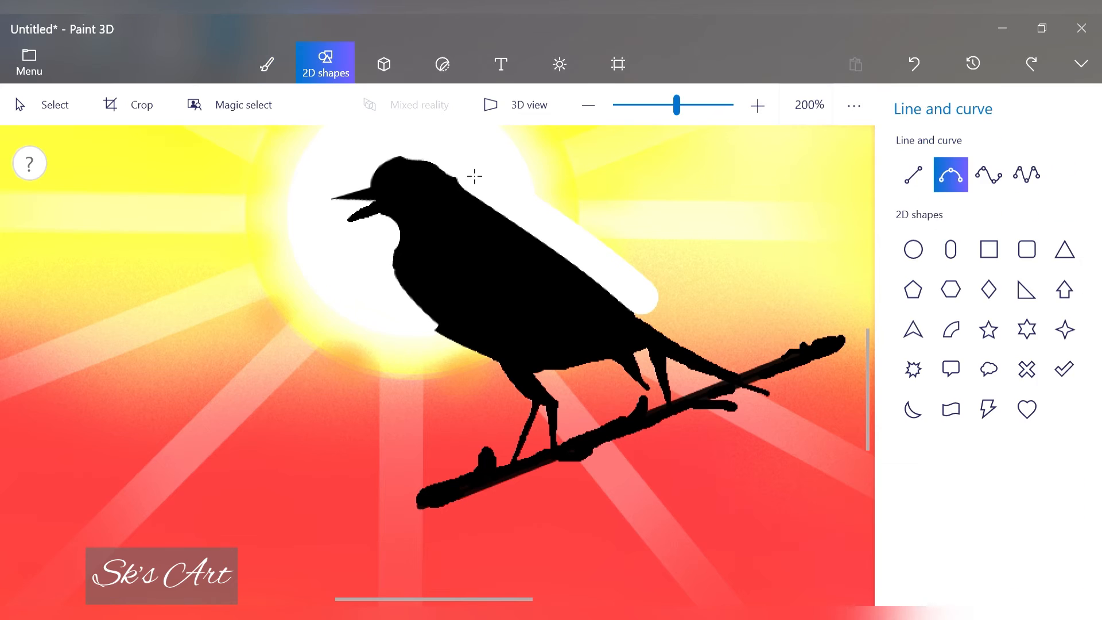
left_click_drag(362, 217, 516, 150)
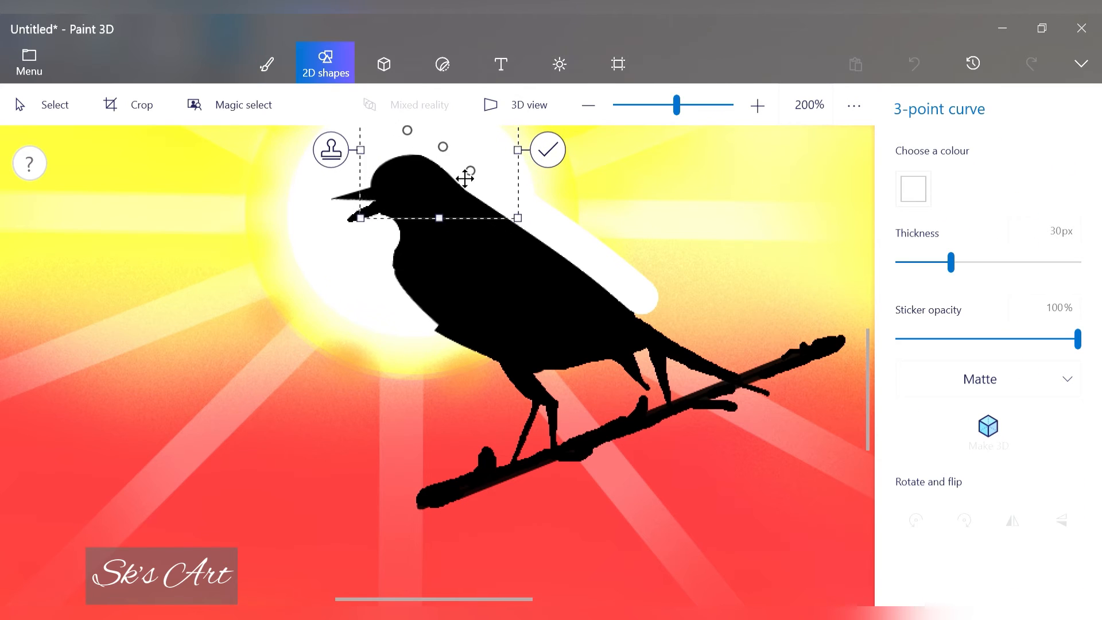
left_click(632, 230)
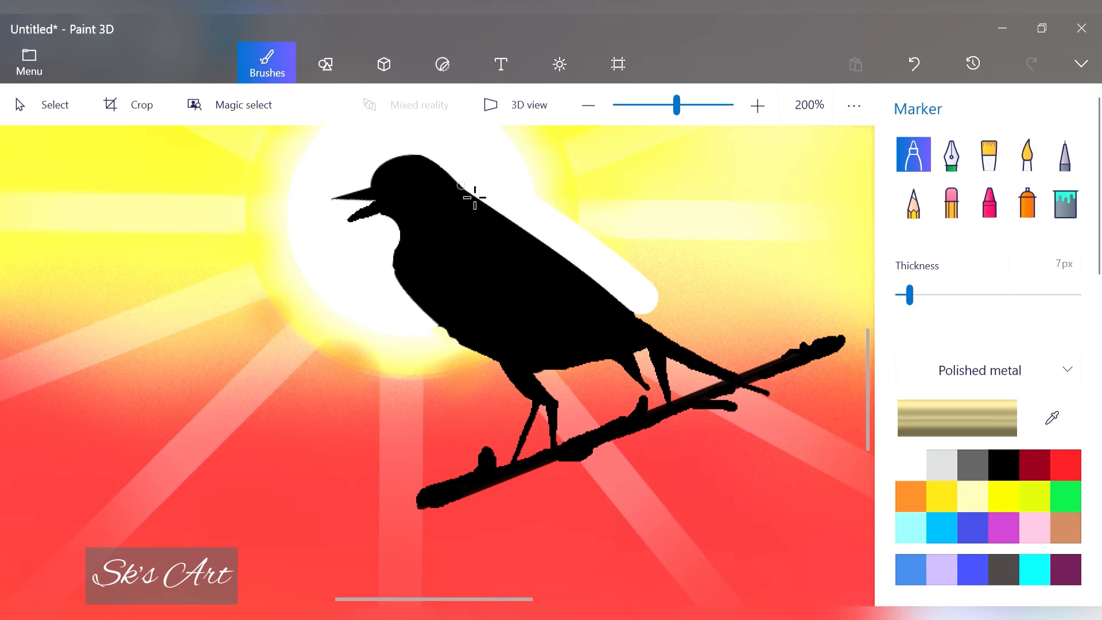
- Touch up the bird's nape with the 7px Marker and cover the white band behind its back with 28px yellow spray
left_click_drag(475, 197, 486, 206)
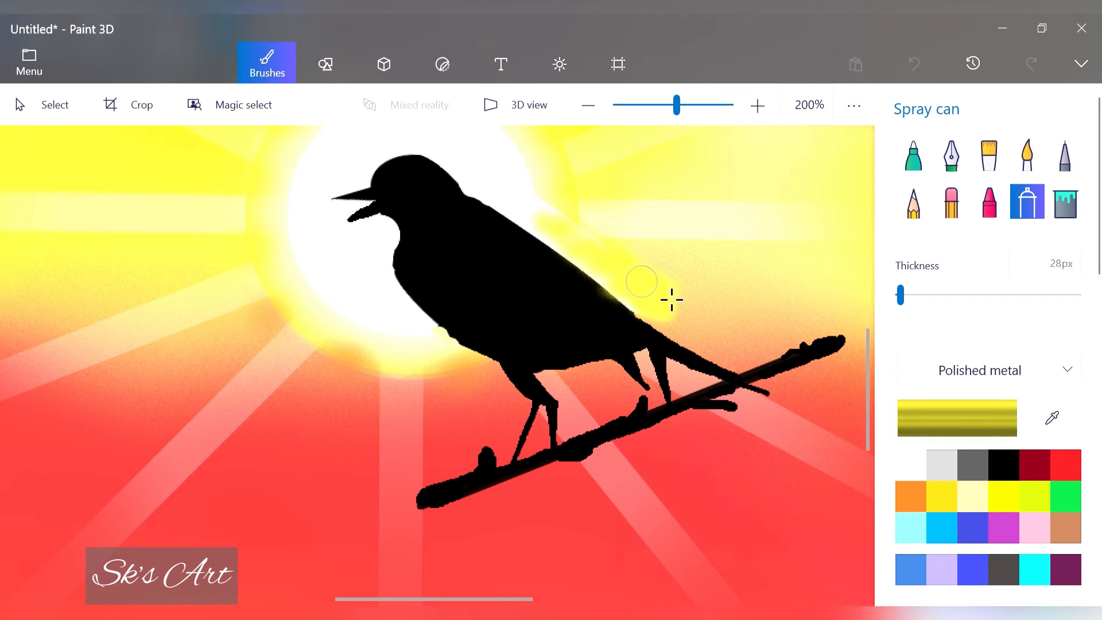
mouse_move(699, 298)
left_mouse_down()
mouse_move(605, 265)
mouse_move(743, 334)
mouse_move(568, 236)
mouse_move(780, 314)
left_mouse_up()
left_click(594, 109)
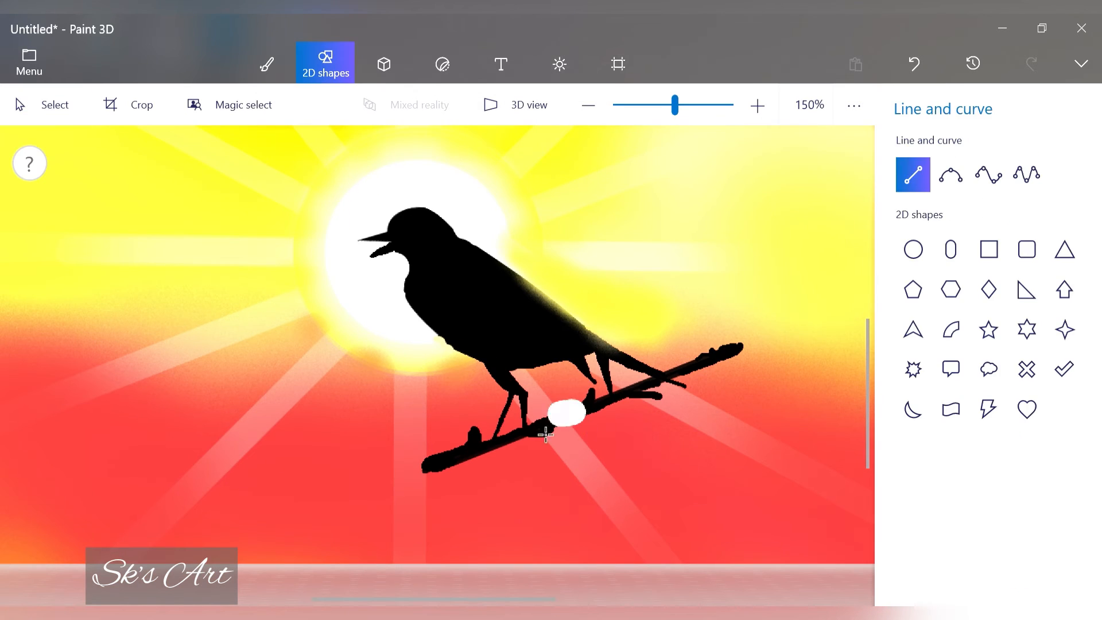
- Add a 24px black line extending the branch to the left beneath the bird's feet, and commit it
mouse_move(344, 468)
left_mouse_down()
mouse_move(610, 414)
mouse_move(305, 447)
left_mouse_up()
mouse_move(950, 262)
left_mouse_down()
mouse_move(922, 263)
mouse_move(939, 262)
left_mouse_up()
mouse_move(479, 438)
left_mouse_down()
mouse_move(460, 438)
mouse_move(481, 436)
left_mouse_up()
left_click(242, 427)
- Draw a second 24px black line below the branch and try it at several positions and angles
left_click_drag(403, 455, 377, 492)
left_click_drag(281, 482, 453, 482)
left_click_drag(517, 488, 496, 472)
left_click_drag(433, 467, 263, 534)
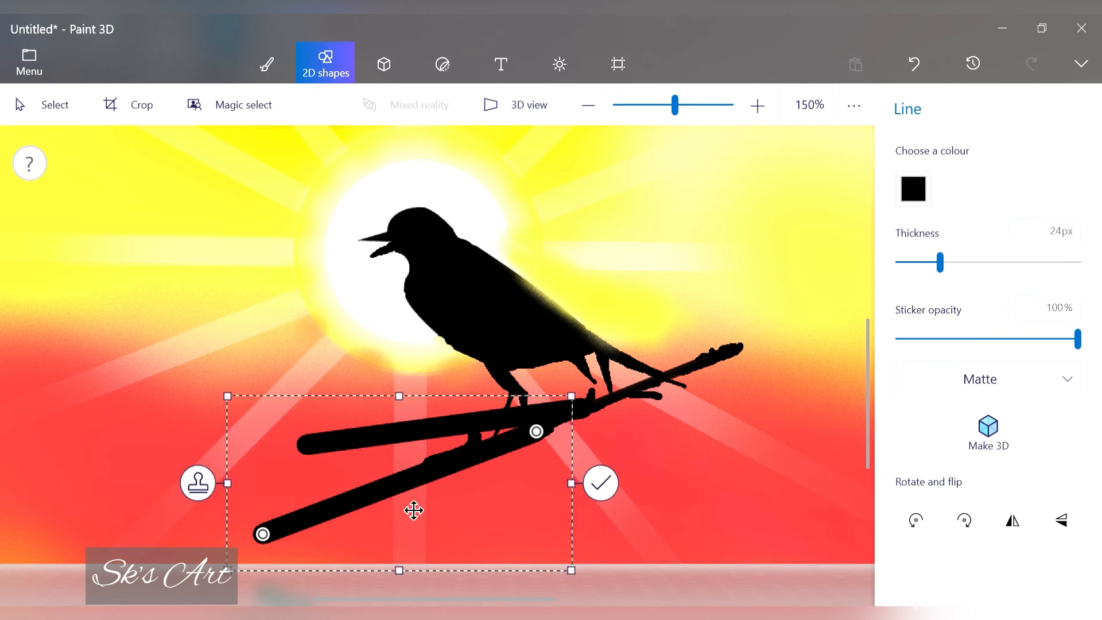
left_click_drag(413, 511, 399, 504)
left_click_drag(249, 527, 224, 509)
left_click_drag(482, 457, 646, 477)
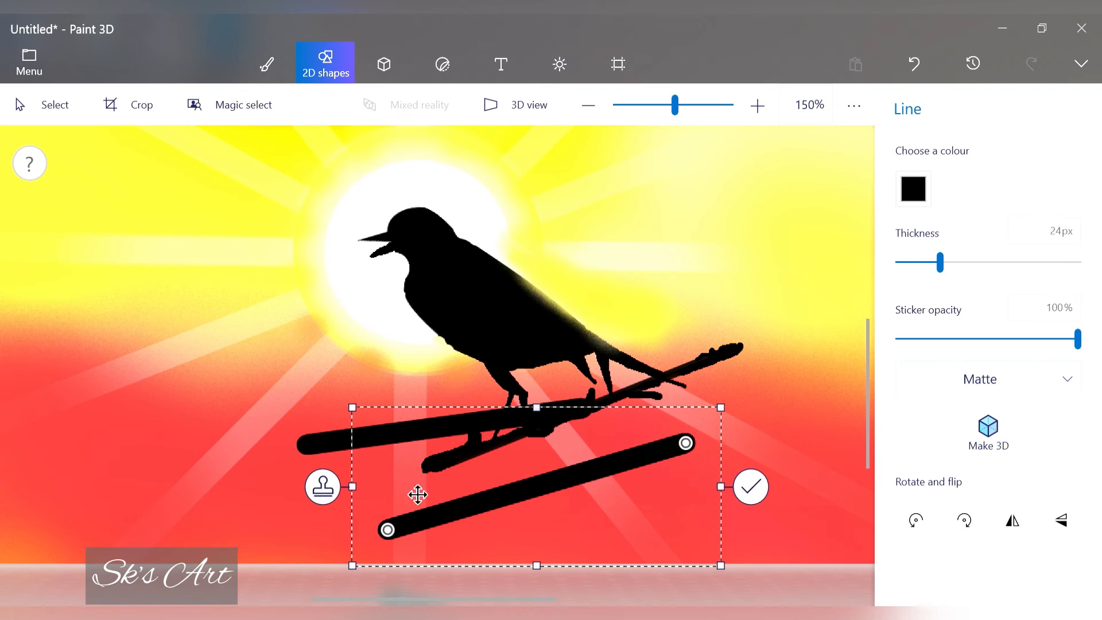
- Shrink the second line to 3px thickness, angle it along the branch as a thin twig, and commit it
left_click_drag(723, 566, 671, 477)
mouse_move(1078, 339)
left_mouse_down()
mouse_move(932, 315)
mouse_move(1078, 339)
left_mouse_up()
left_click_drag(940, 262, 905, 270)
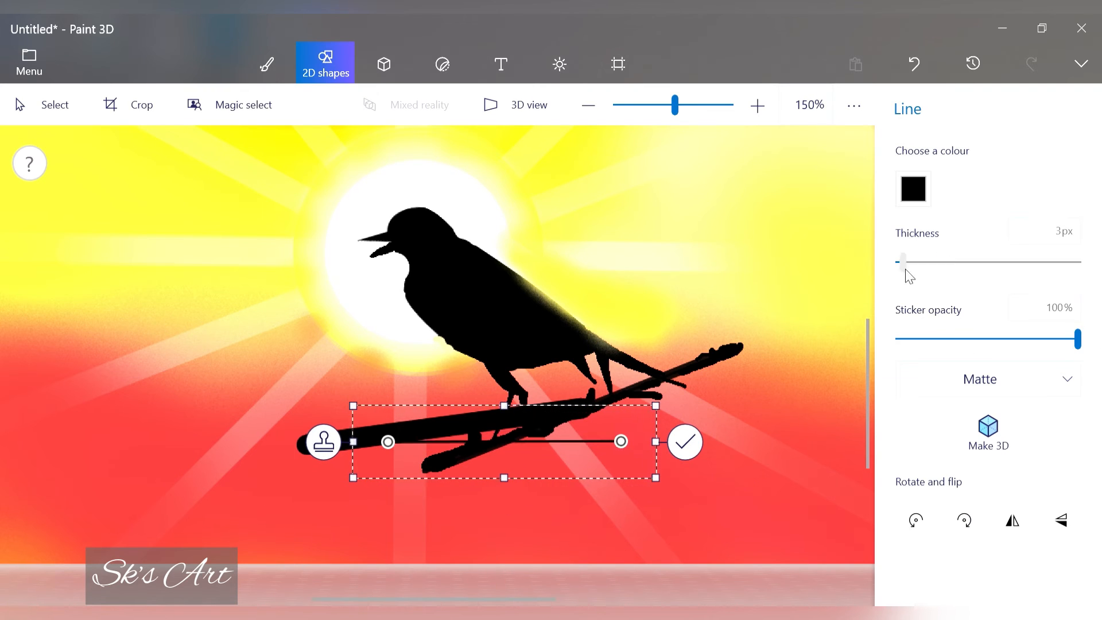
left_click_drag(622, 441, 629, 405)
left_click(694, 424)
- Paint a thick black branch with the 25px Marker, curving from the left end of the perch down to the canvas's lower edge and forking upward
left_click(267, 64)
mouse_move(494, 430)
left_mouse_down()
mouse_move(512, 427)
mouse_move(520, 441)
left_mouse_up()
left_click(914, 63)
left_click(996, 455)
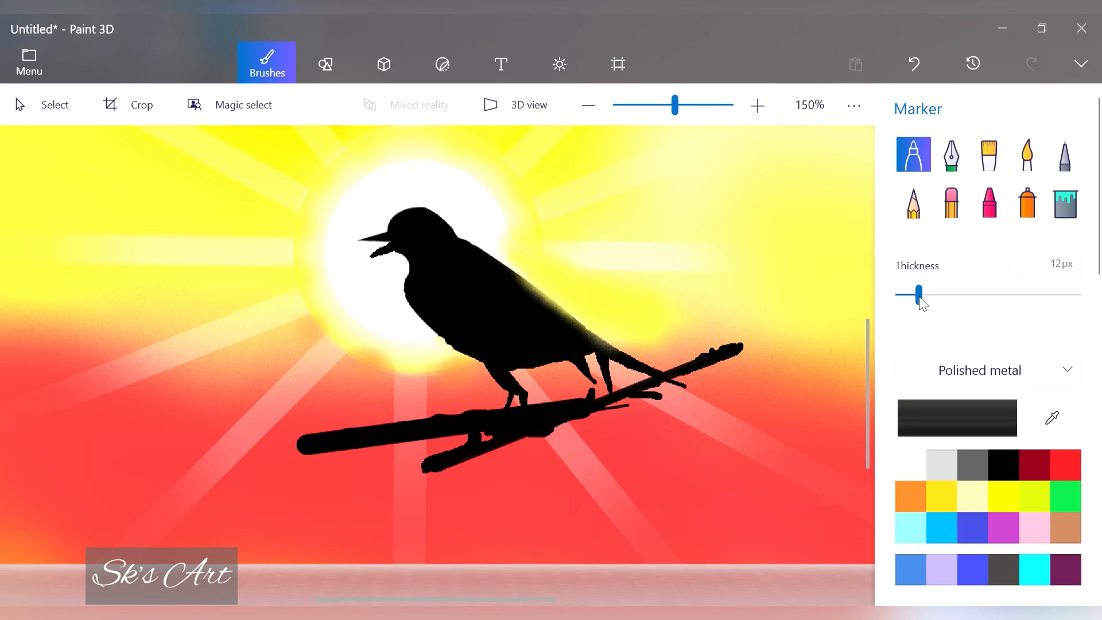
mouse_move(186, 357)
left_mouse_down()
mouse_move(246, 499)
mouse_move(215, 560)
left_mouse_up()
left_click_drag(330, 439, 209, 564)
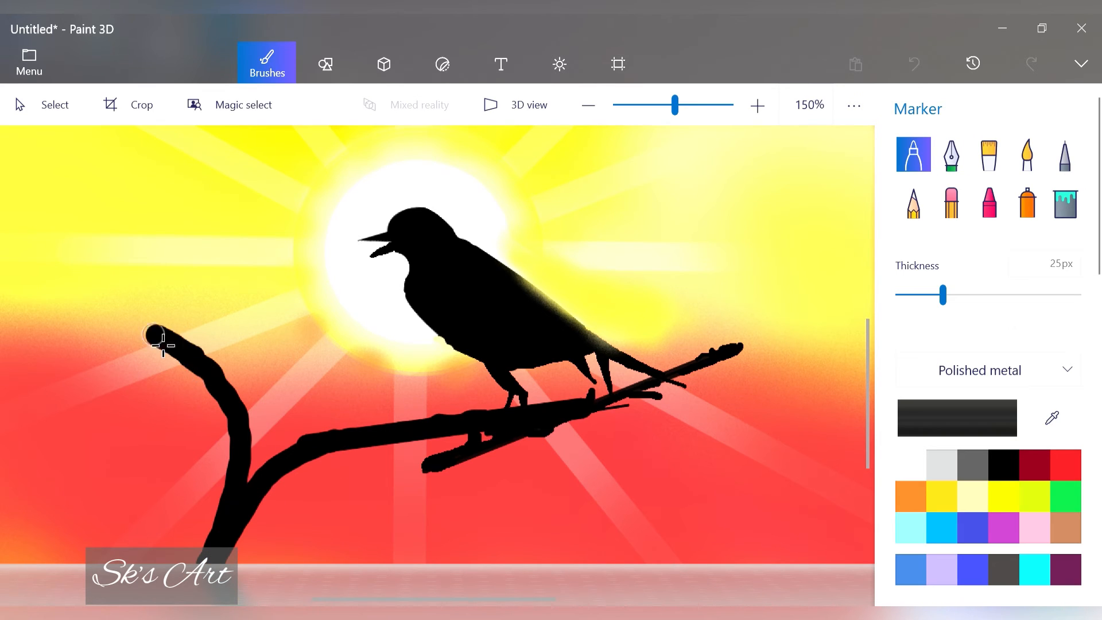
- Lengthen the left fork and add short knobs along it, then extend the right end of the perch with the black 20px Marker
left_click_drag(163, 345, 102, 294)
left_click_drag(181, 325, 211, 383)
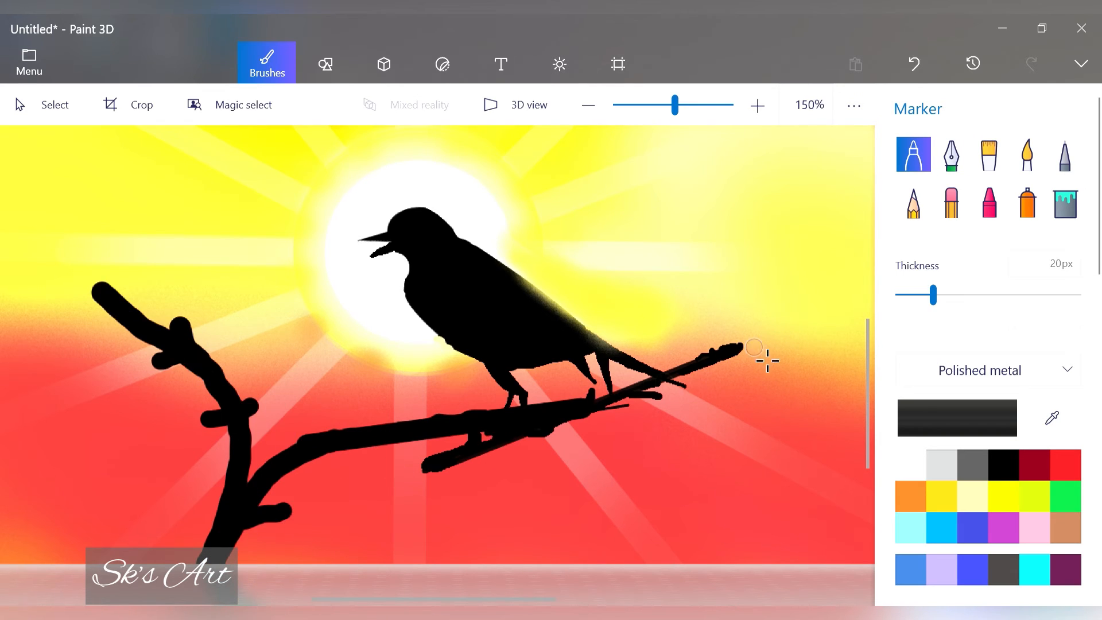
left_click_drag(715, 354, 696, 365)
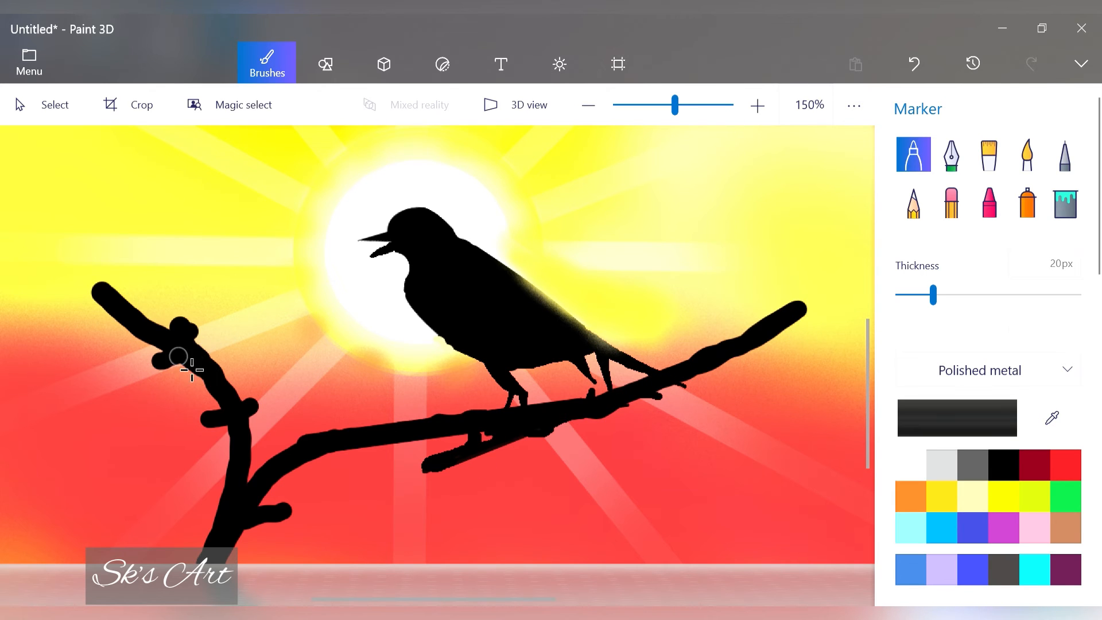
- Touch up the bird's nape and back with the 8px Pixel pen and fill its body in black with the Marker at up to 100px
left_click(589, 106)
left_click(589, 105)
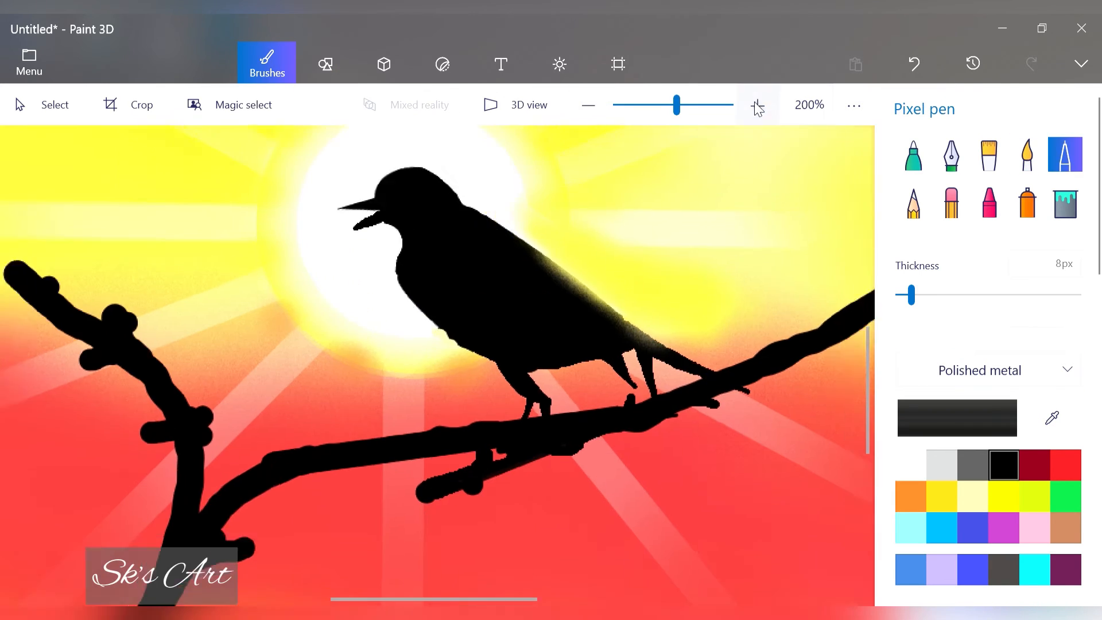
left_click_drag(467, 194, 492, 215)
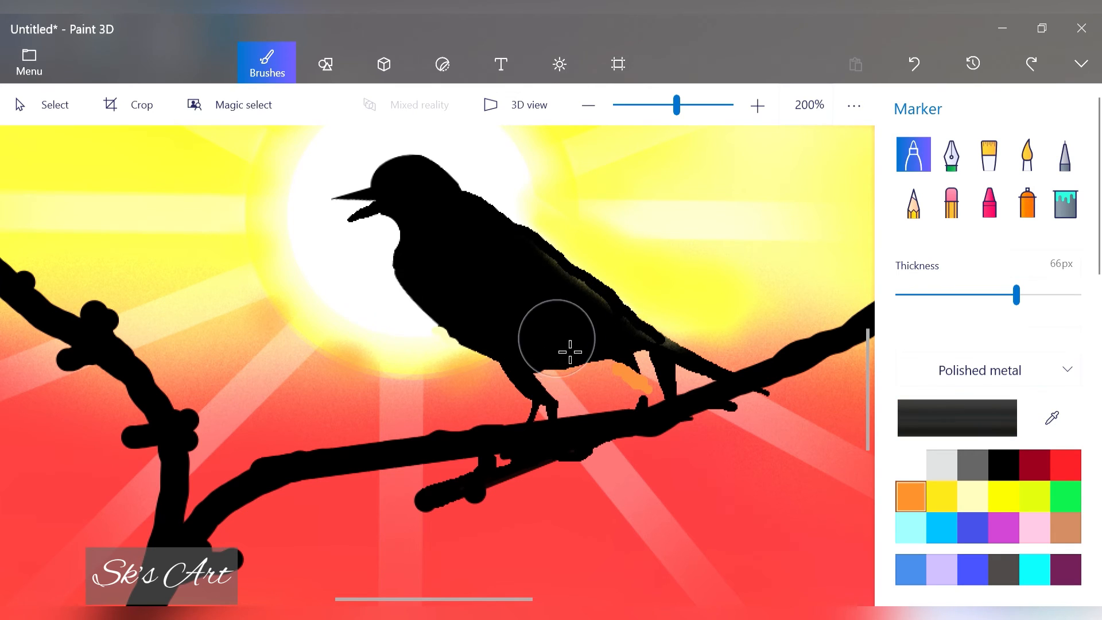
mouse_move(570, 352)
left_mouse_down()
mouse_move(554, 349)
mouse_move(572, 348)
left_mouse_up()
left_click_drag(1016, 294, 1056, 295)
mouse_move(563, 335)
left_mouse_down()
mouse_move(540, 338)
mouse_move(469, 293)
left_mouse_up()
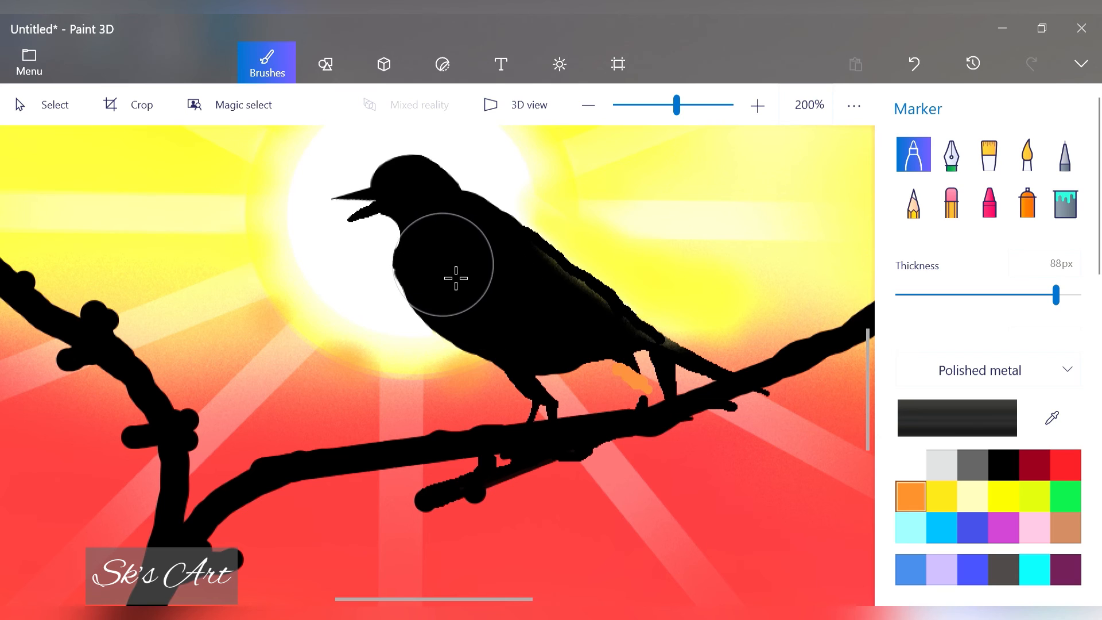
left_click_drag(1056, 294, 1078, 295)
mouse_move(502, 314)
left_mouse_down()
mouse_move(502, 298)
mouse_move(557, 332)
left_mouse_up()
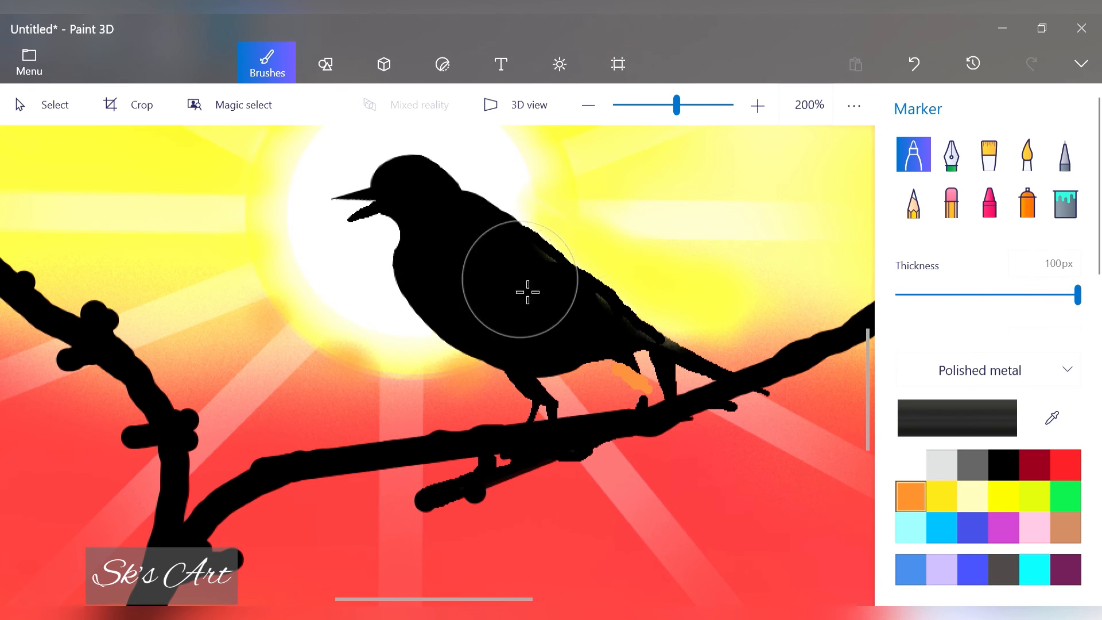
- Place a small white diamond in the gap of the bird's open beak, adjust its position and rotation, and commit it
left_click(325, 63)
left_click(989, 290)
left_click_drag(328, 201, 381, 213)
left_click_drag(353, 142, 312, 153)
left_click_drag(901, 343, 917, 343)
left_click(913, 270)
left_click(805, 314)
left_click_drag(313, 152, 336, 140)
left_click_drag(334, 241, 356, 226)
left_click_drag(327, 148, 331, 155)
left_click(417, 190)
- Trim the underside of the bird's lower beak with a short 6px white line and commit it
left_click(913, 174)
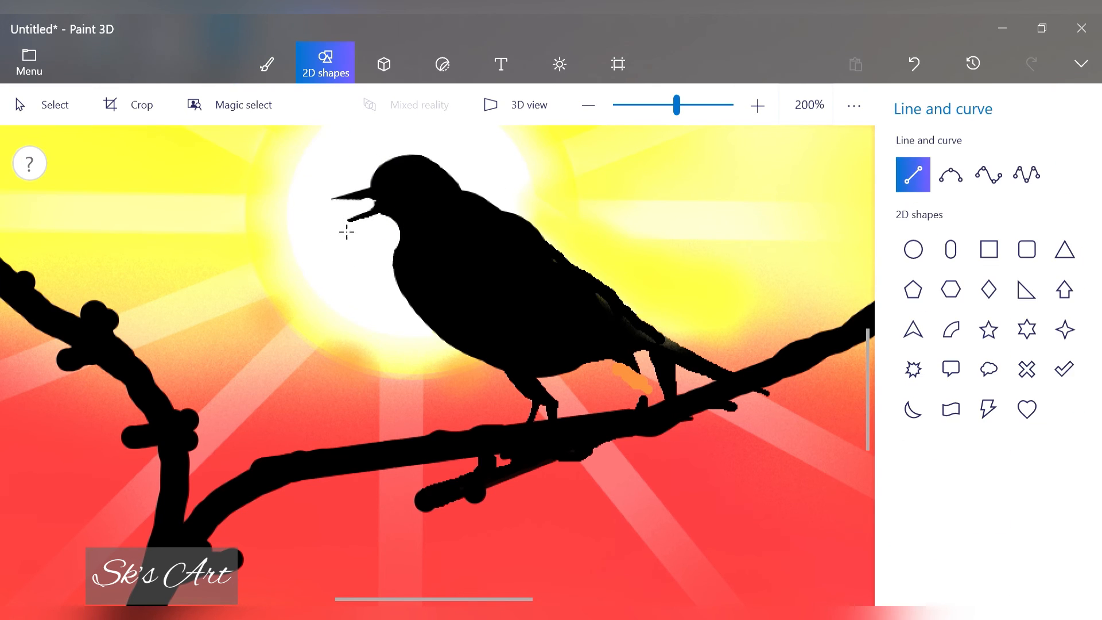
left_click_drag(369, 204, 332, 230)
left_click(445, 217)
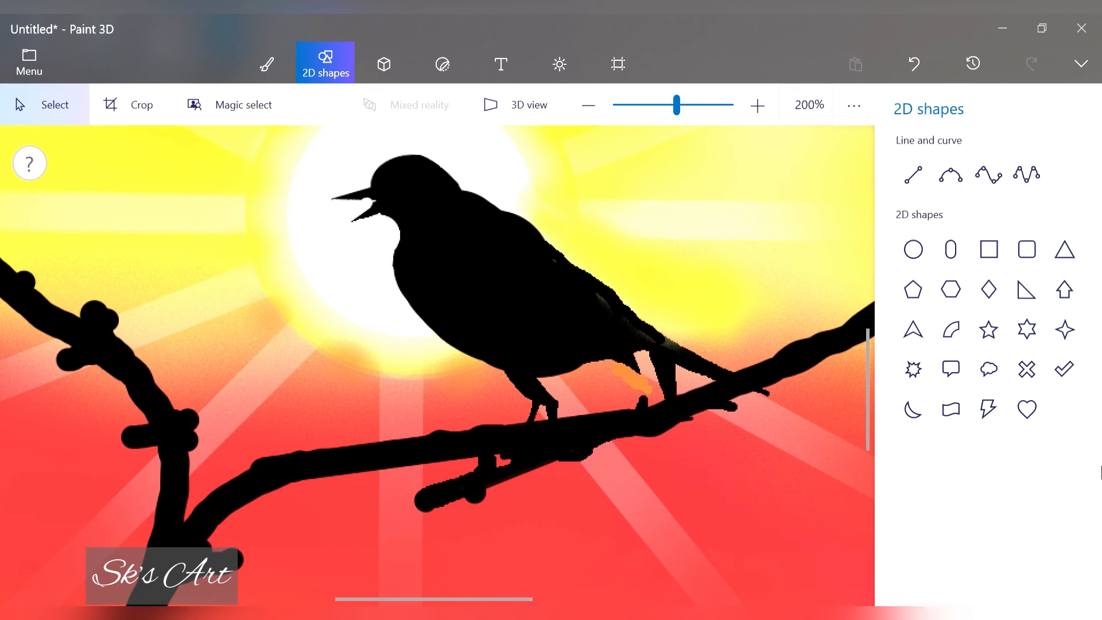
key("ctrl+z")
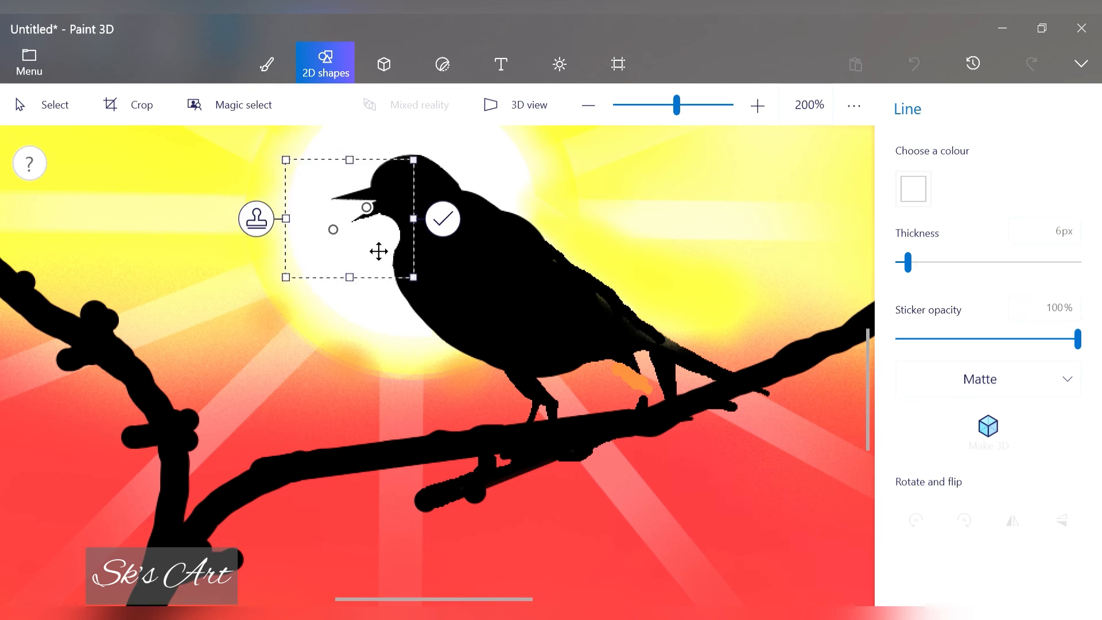
left_click(572, 454)
- Examine the edges of the bird's back and tail closely at 400% zoom, with the 8px Pixel pen ready
scroll(572, 453, "down", 5)
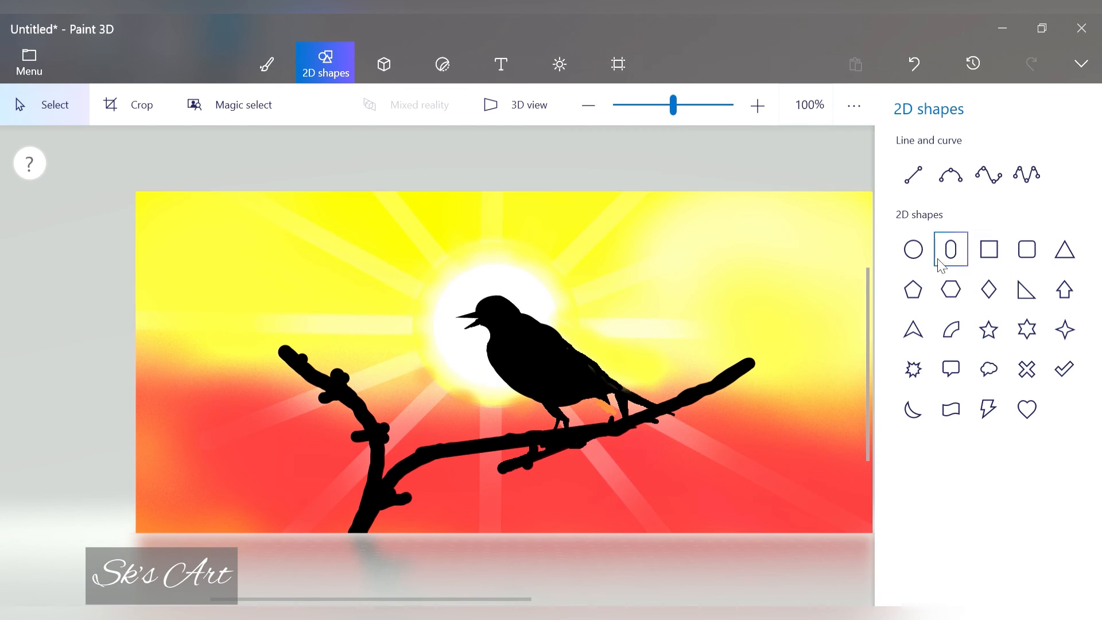
left_click(757, 106)
left_click(758, 106)
left_click(757, 106)
left_click_drag(390, 599, 468, 598)
left_click_drag(868, 363, 867, 349)
left_click(267, 63)
left_click(1065, 154)
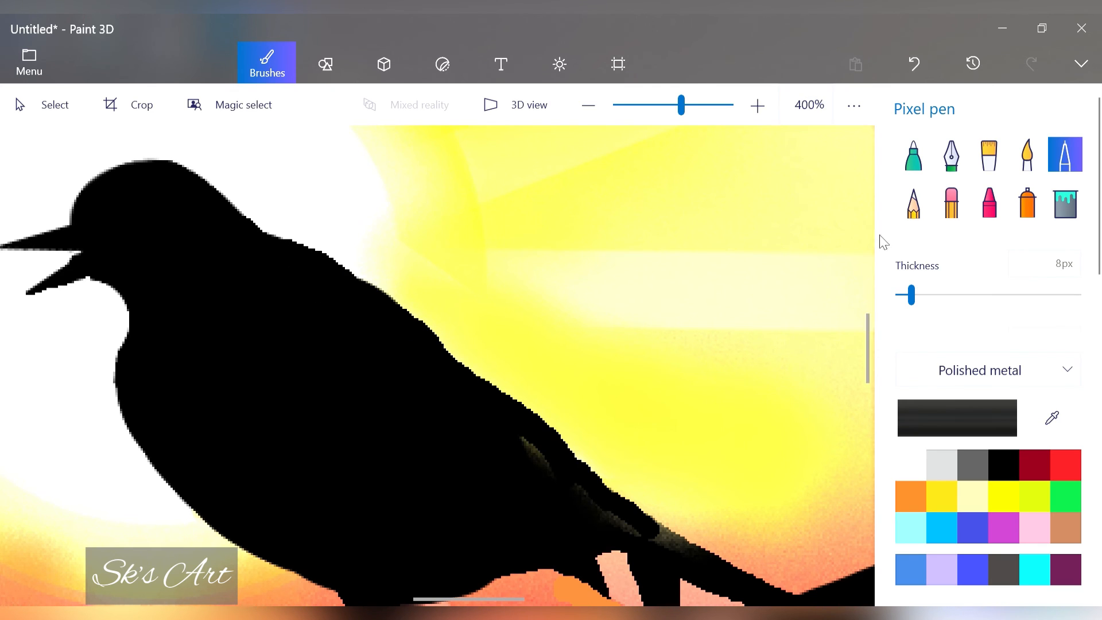
left_click(588, 106)
left_click(588, 106)
left_click(588, 105)
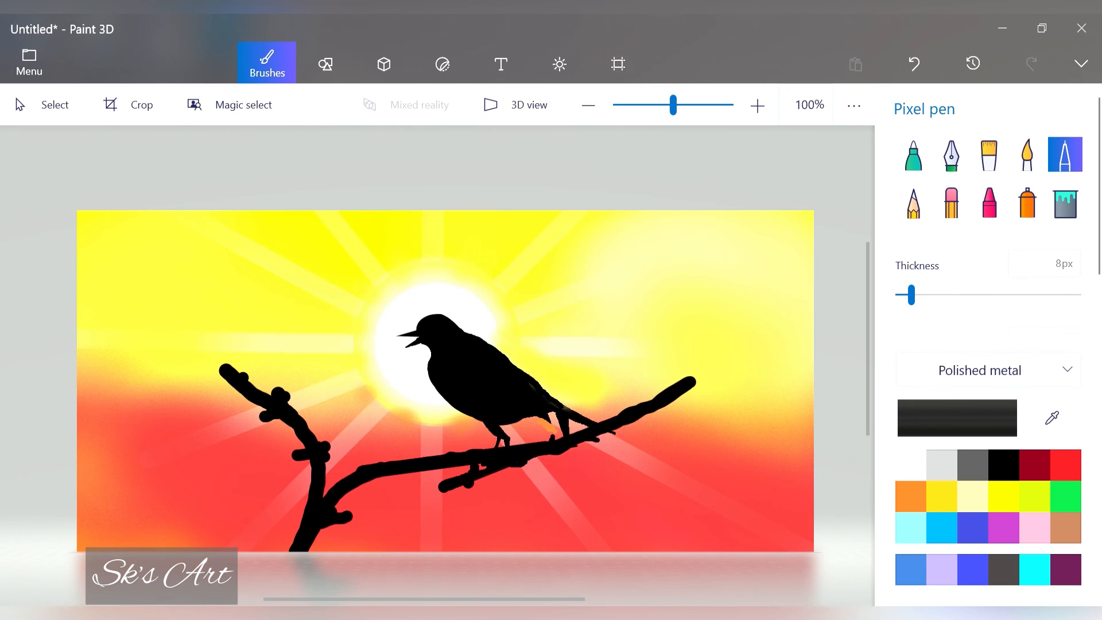
left_click(989, 202)
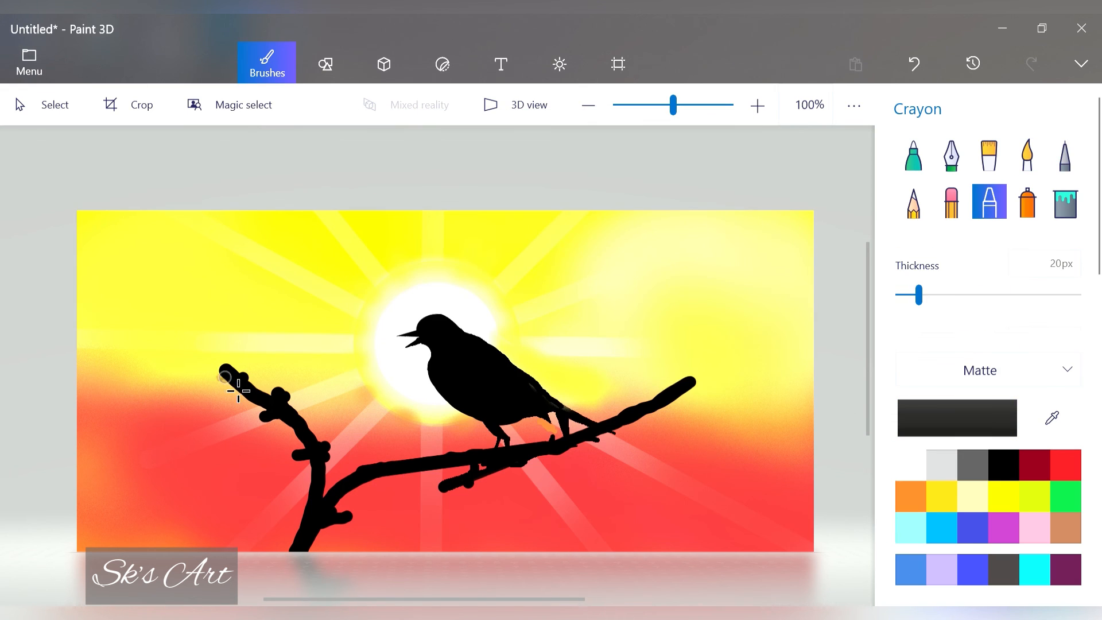
left_click(973, 465)
left_click_drag(462, 344, 510, 375)
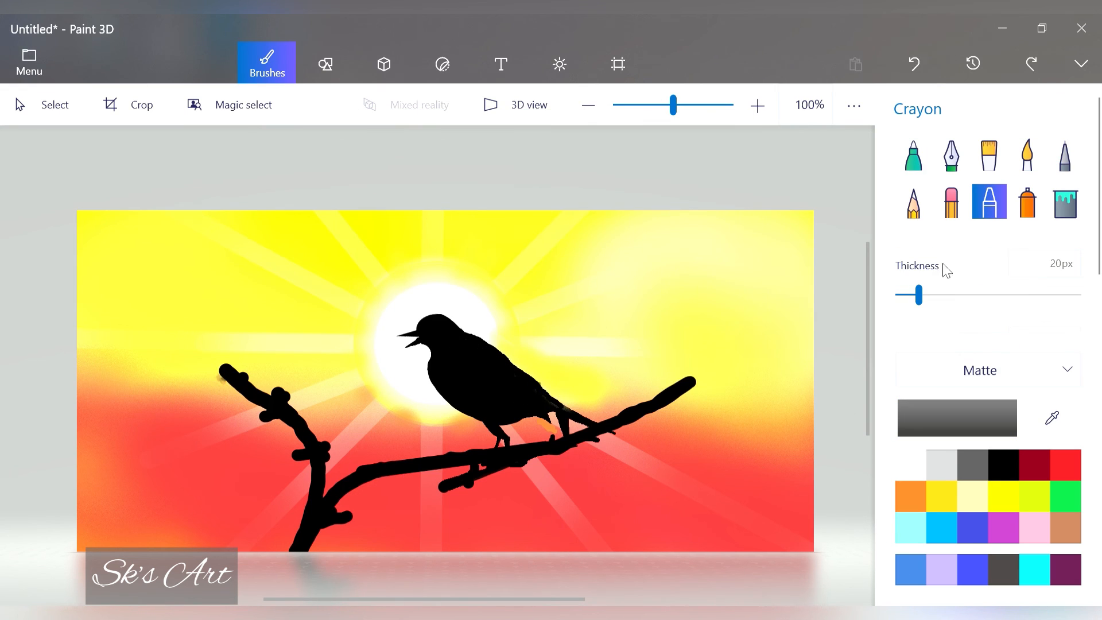
left_click(1065, 204)
left_click(1065, 465)
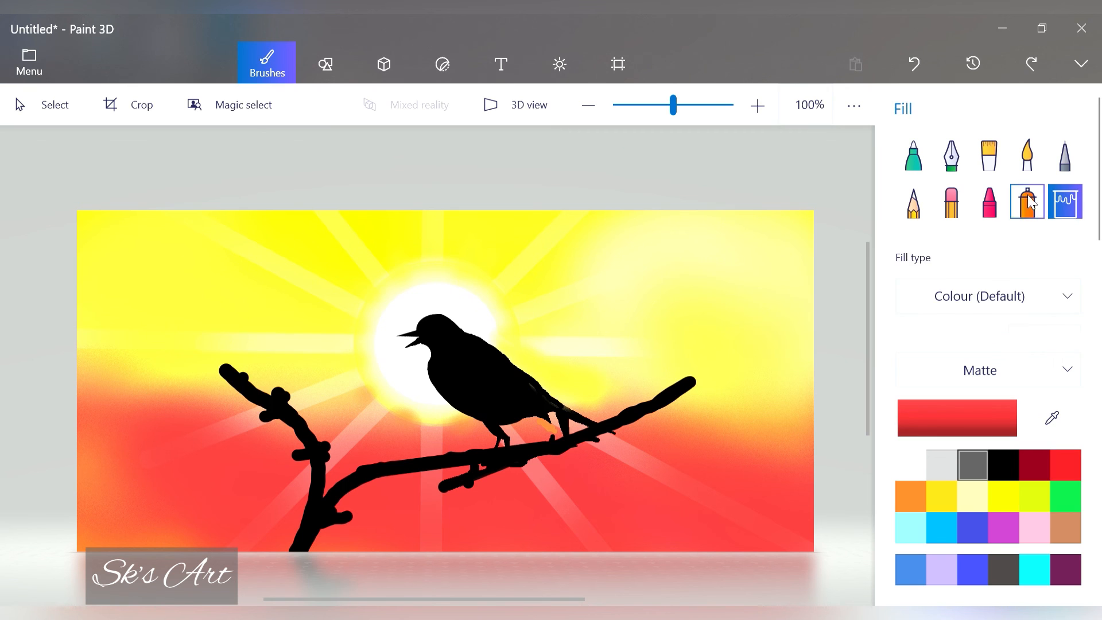
- Spray red over the right and left sides of the sky with the 300px Spray can in Polished metal
left_click(1028, 202)
left_click_drag(928, 295, 1079, 296)
left_click(1068, 380)
left_click(1022, 472)
mouse_move(746, 298)
left_mouse_down()
mouse_move(786, 262)
mouse_move(707, 435)
mouse_move(655, 387)
mouse_move(800, 420)
mouse_move(746, 234)
mouse_move(741, 241)
left_mouse_up()
mouse_move(161, 400)
left_mouse_down()
mouse_move(146, 453)
mouse_move(229, 413)
mouse_move(445, 461)
mouse_move(539, 433)
mouse_move(325, 455)
mouse_move(290, 396)
left_mouse_up()
- Spray white across the middle of the picture, and dab yellow over the left branch and the right sky at 300px
left_click(911, 465)
mouse_move(783, 376)
left_mouse_down()
mouse_move(425, 287)
mouse_move(362, 374)
mouse_move(780, 256)
mouse_move(182, 390)
left_mouse_up()
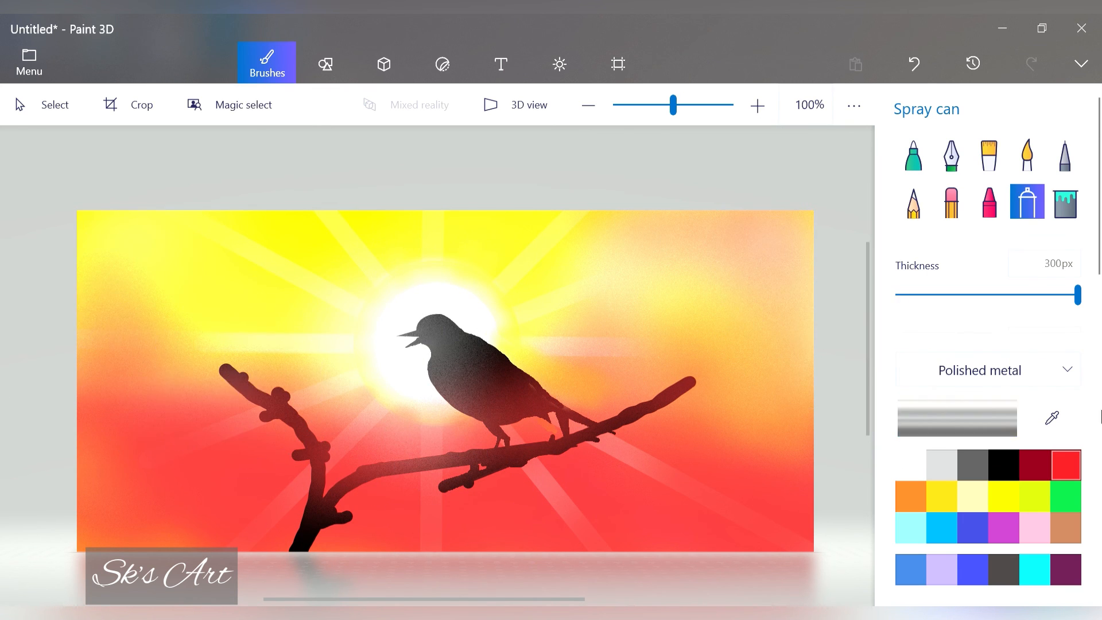
left_click(1004, 496)
left_click(346, 399)
left_click(780, 276)
left_click(339, 450)
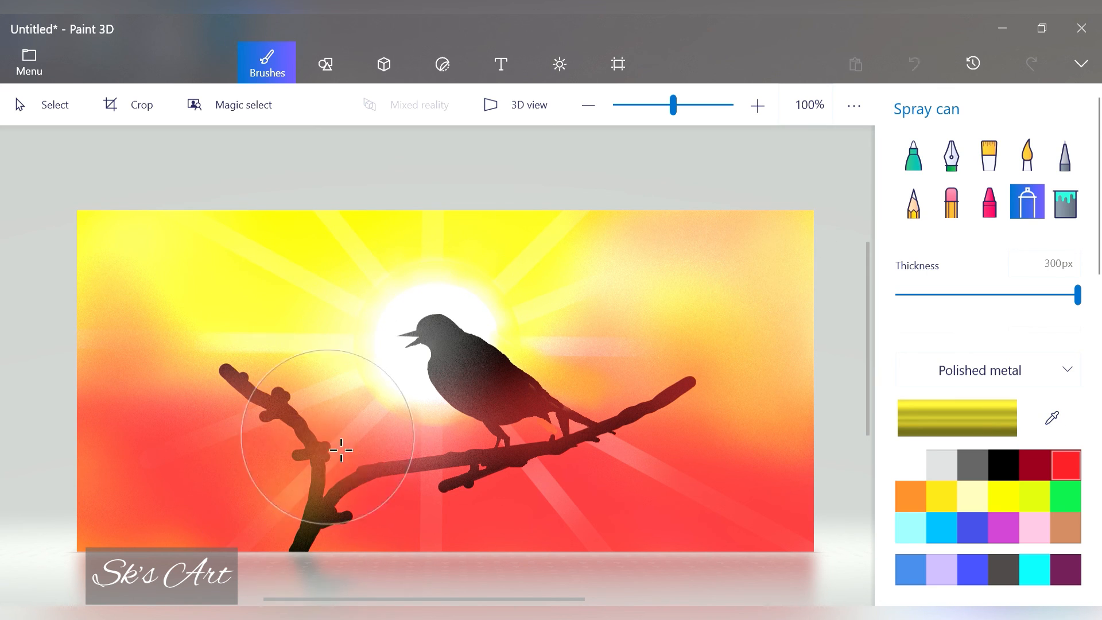